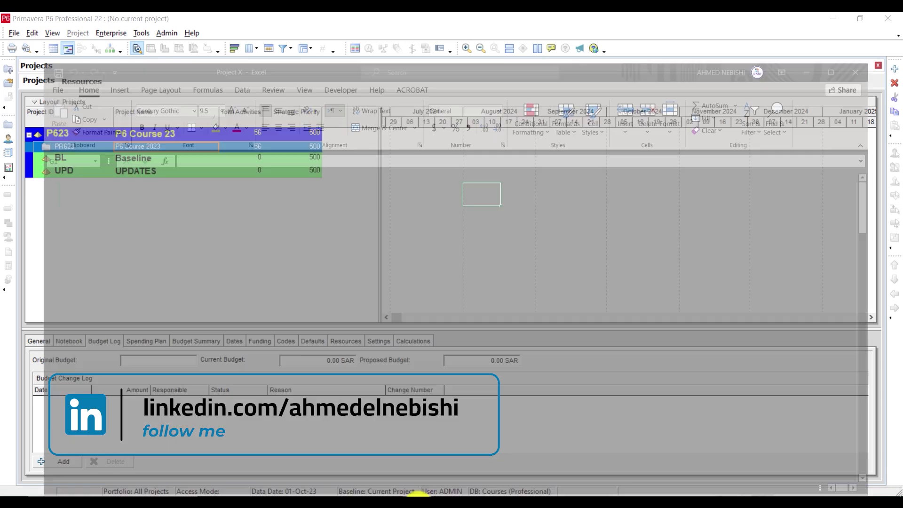
Step: Switch from Primavera P6 to the Project X workbook in Excel
left_click(414, 484)
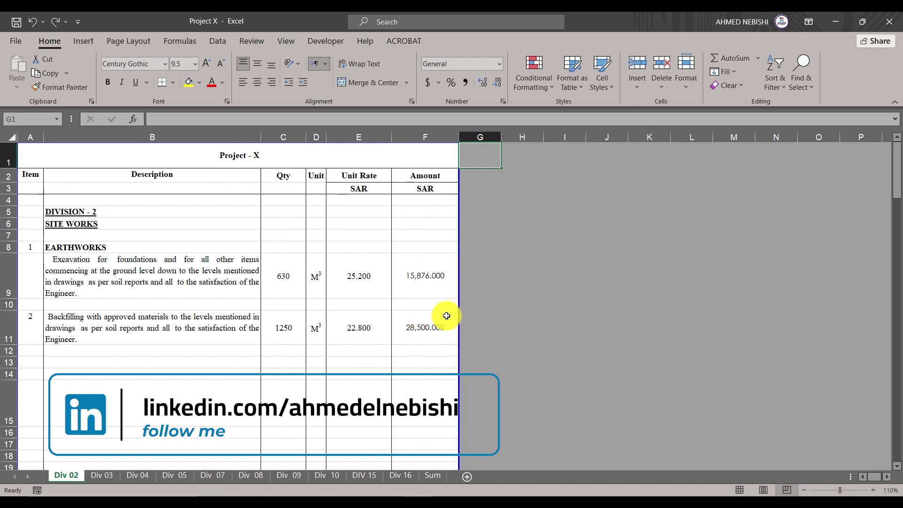
Step: Compare the Div 03 concrete works and Div 02 site works BOQ sheets of Project X
left_click(104, 474)
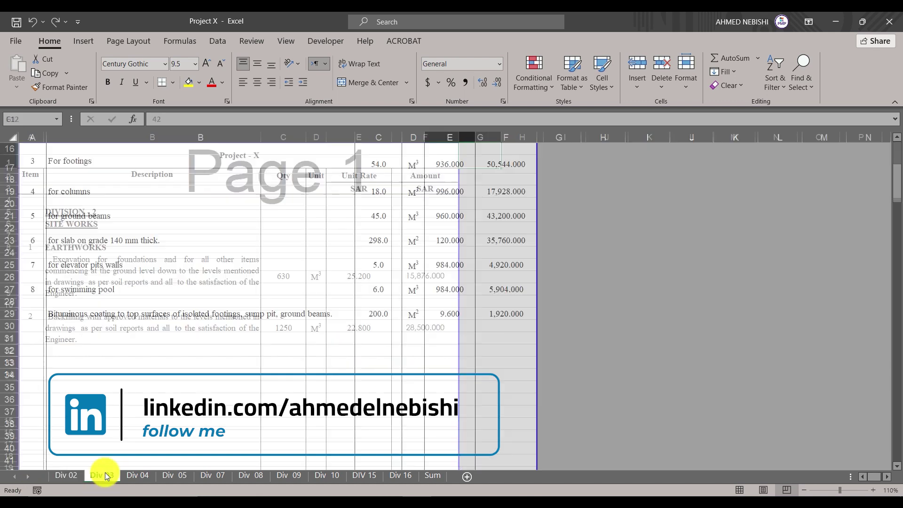
scroll(376, 290, "up", 5)
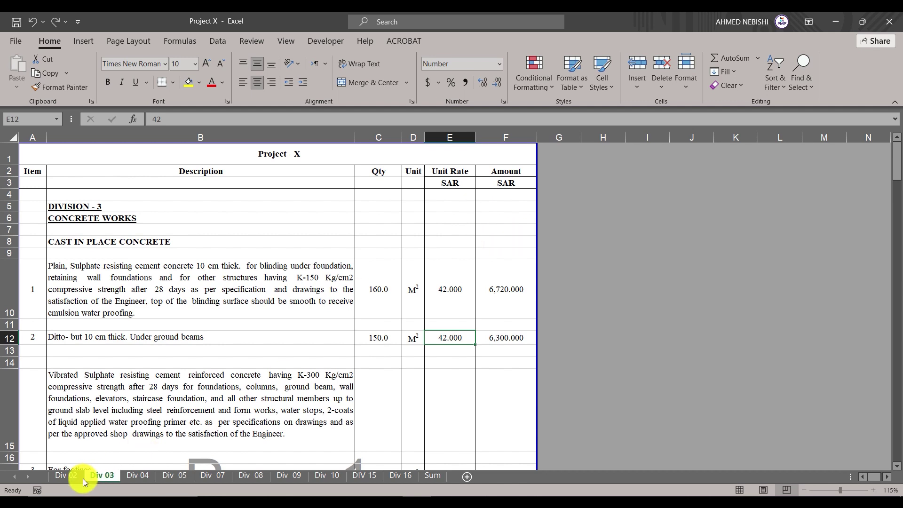
left_click(66, 476)
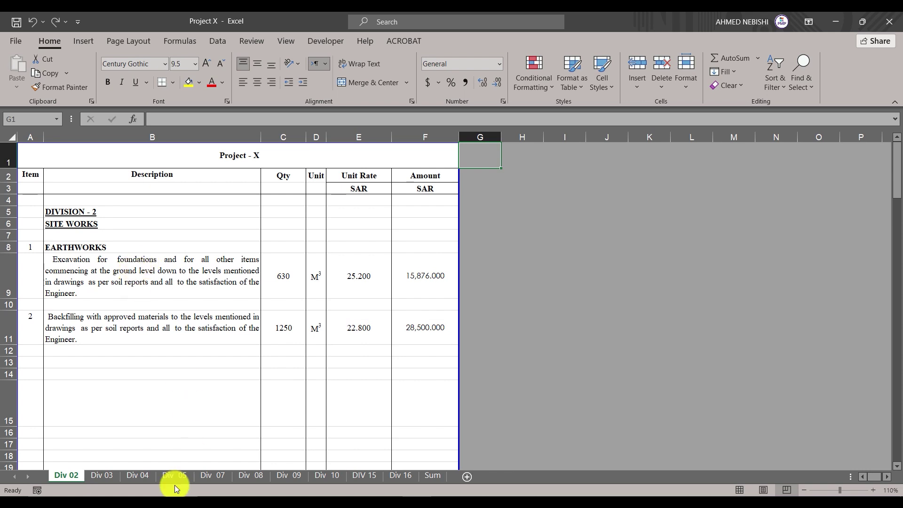
left_click(105, 476)
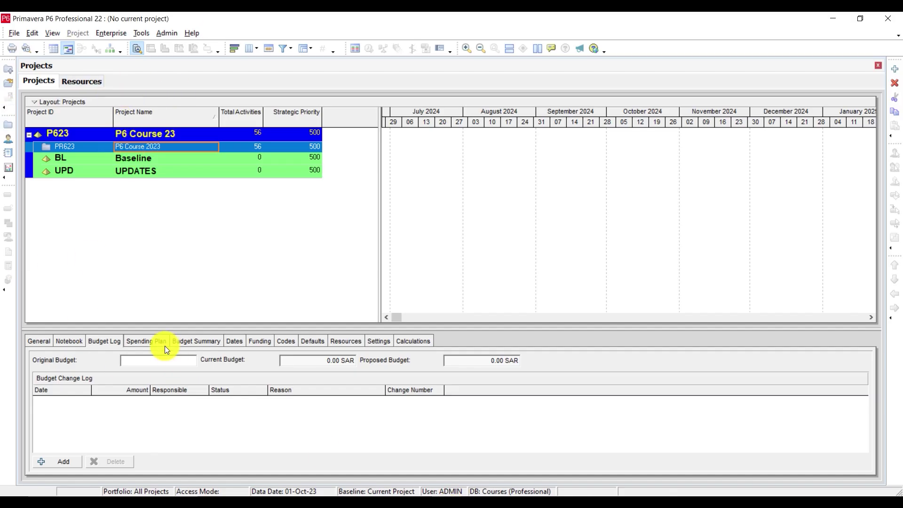
Step: Set the project's planned start date to 01-Nov-23 on the Dates tab
left_click(239, 343)
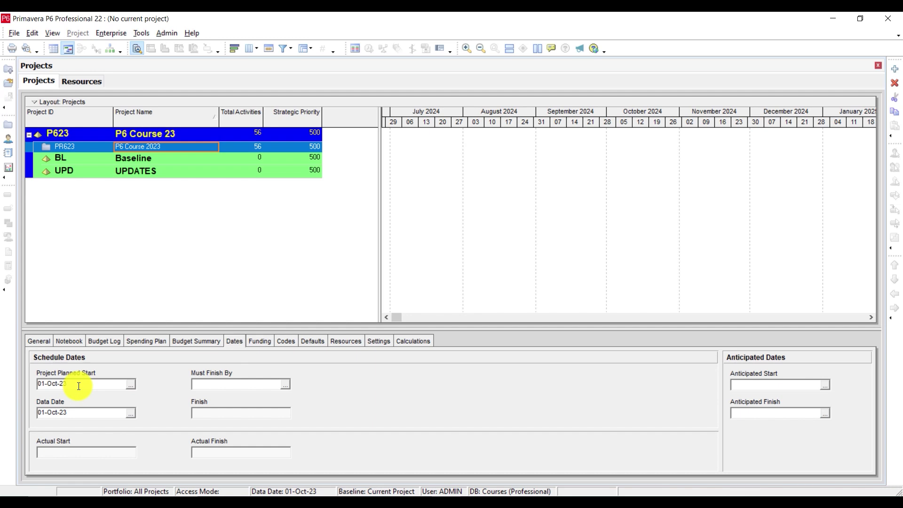
left_click_drag(79, 386, 1, 372)
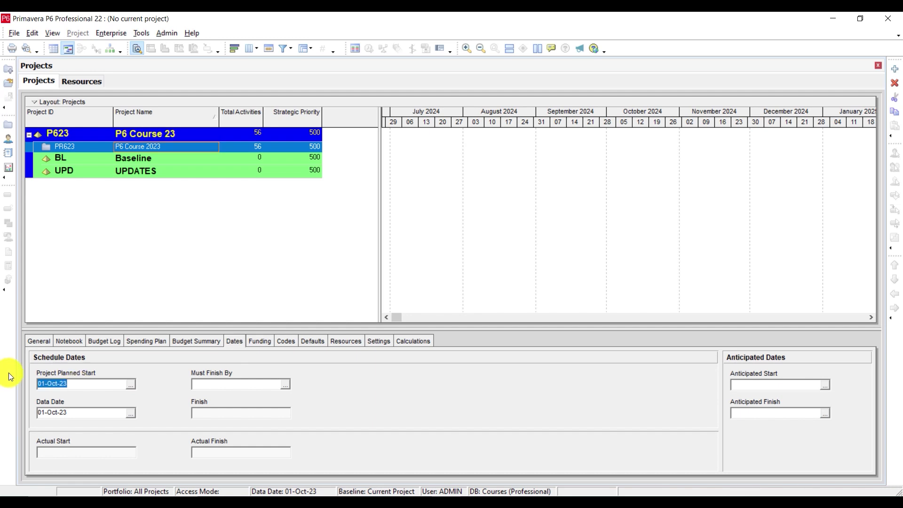
type("01-")
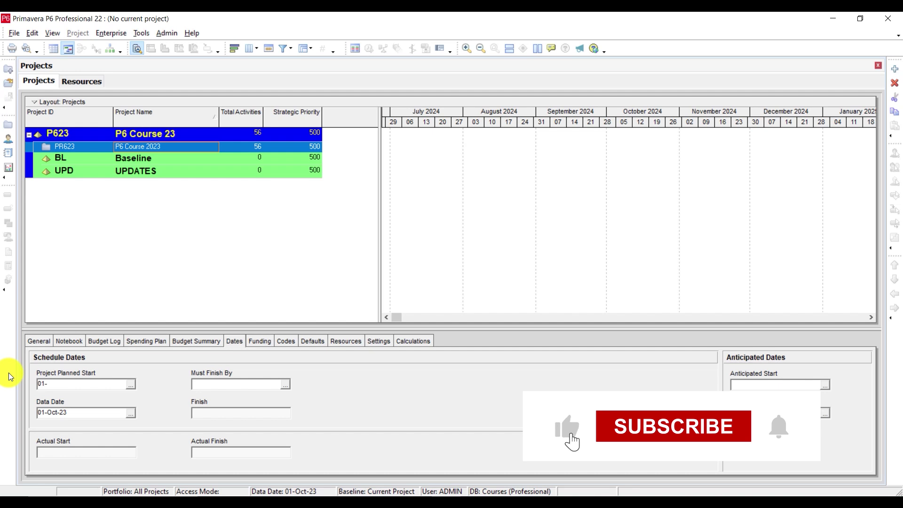
type("11-23")
key("Return")
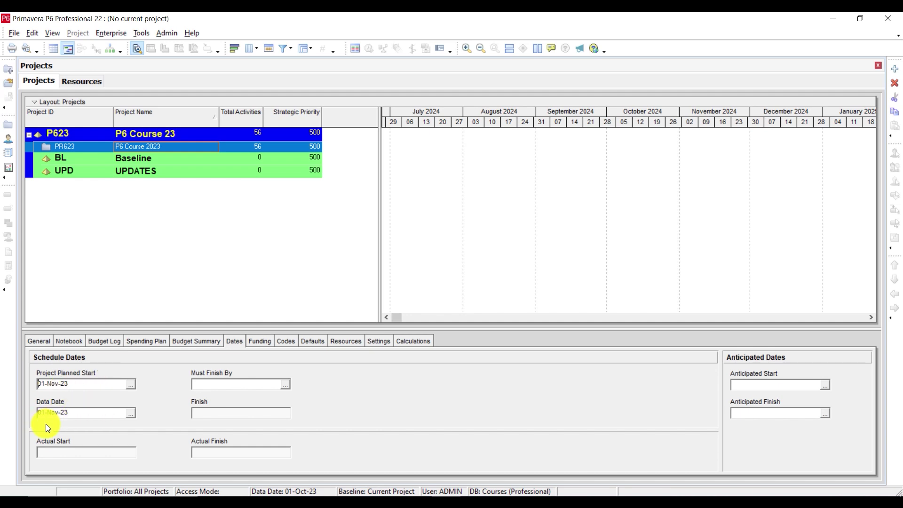
Step: Check November 2023 in the planned start calendar, then open project PR623
left_click(131, 384)
left_click(185, 194)
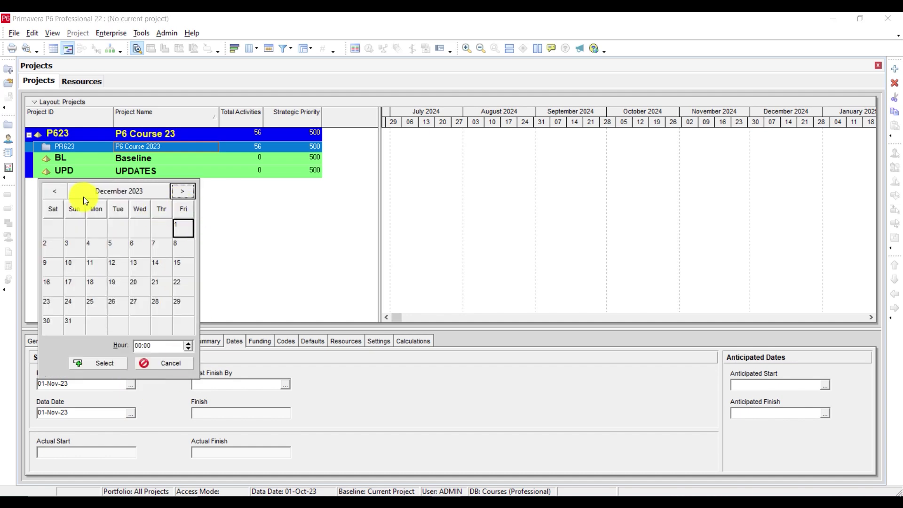
left_click(52, 191)
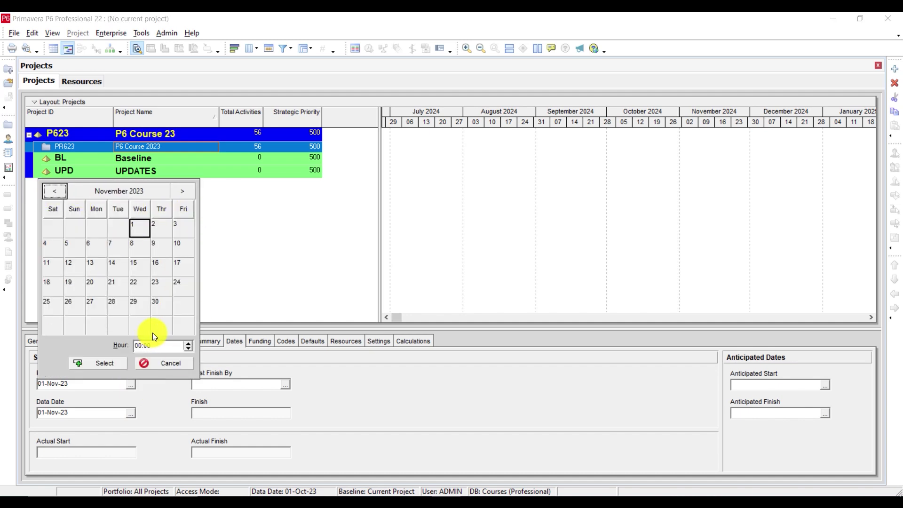
left_click(159, 362)
right_click(142, 145)
left_click(162, 152)
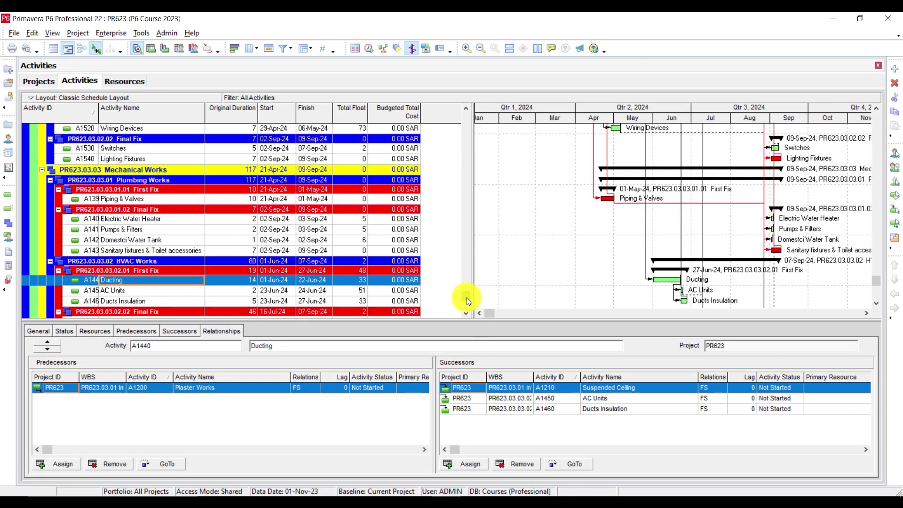
Step: Schedule PR623 with each project using its own data date, finishing 24-Oct-24
left_click_drag(467, 297, 470, 109)
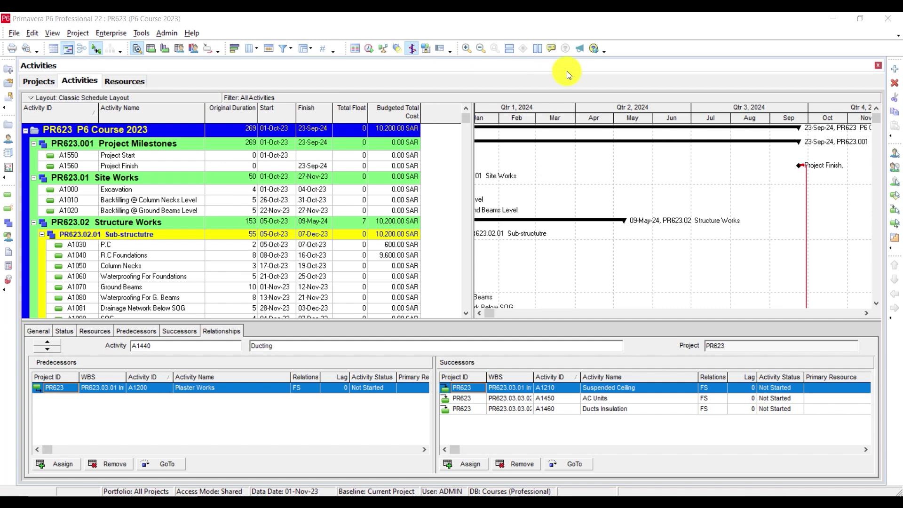
left_click(369, 49)
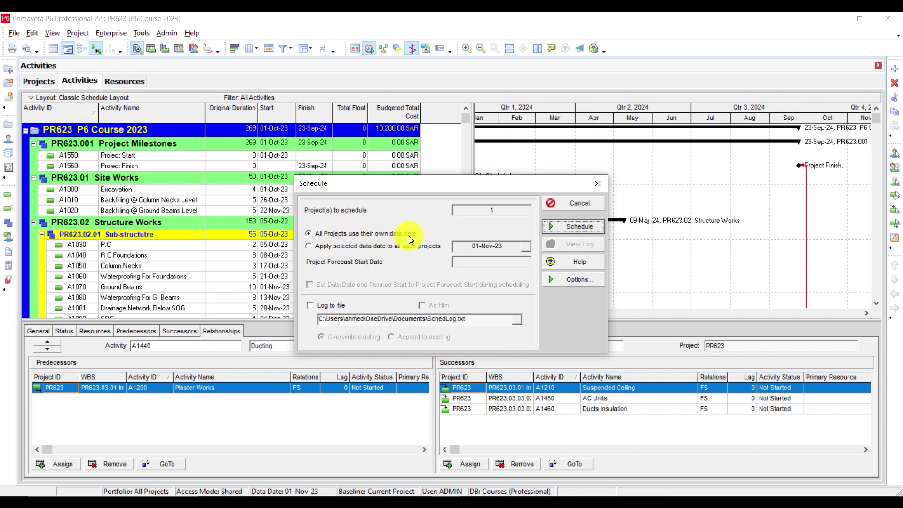
left_click(331, 248)
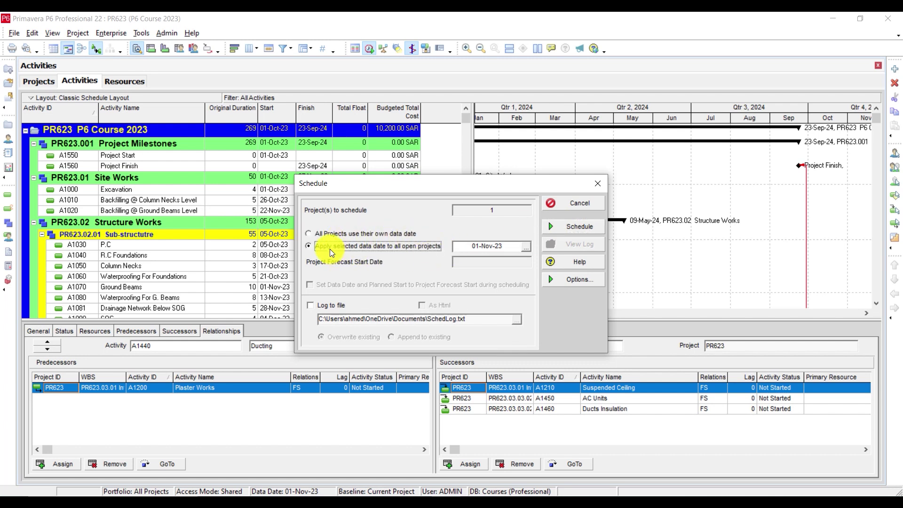
left_click(337, 234)
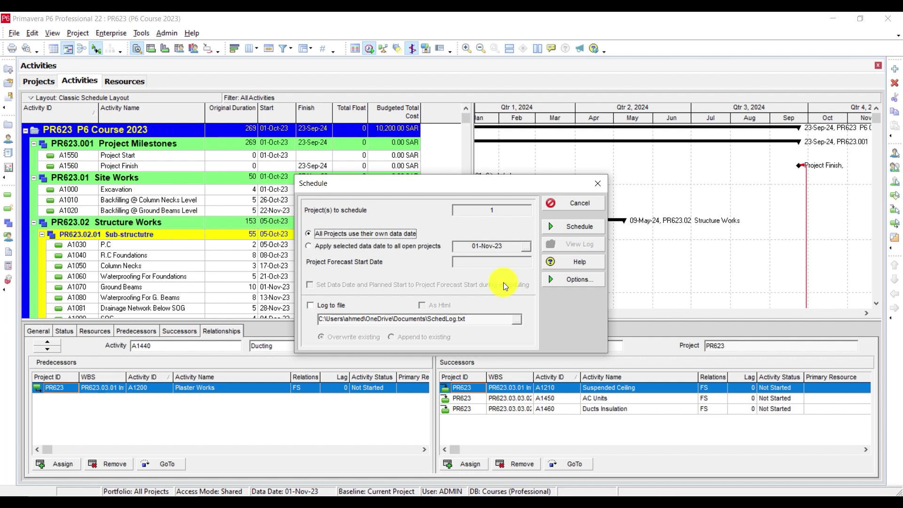
left_click(565, 226)
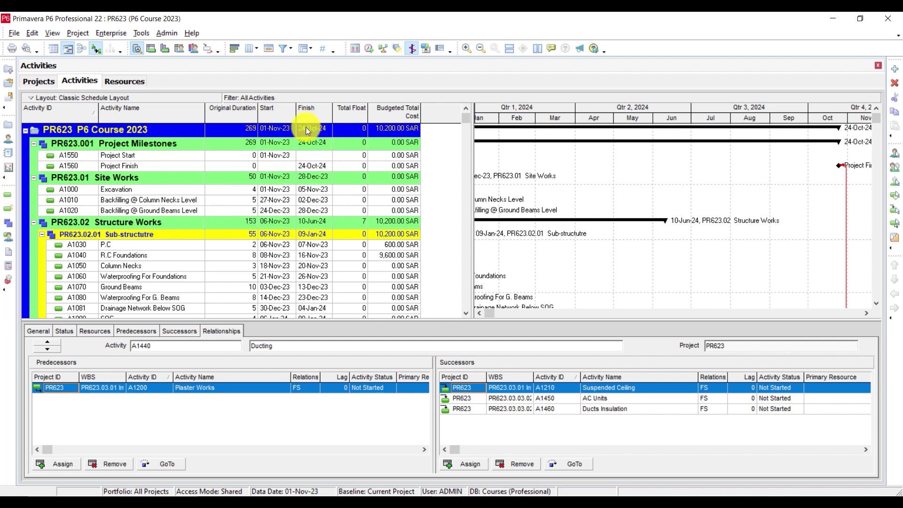
Step: Move the Gantt timescale back to late 2023 to show the November bars
left_click(478, 313)
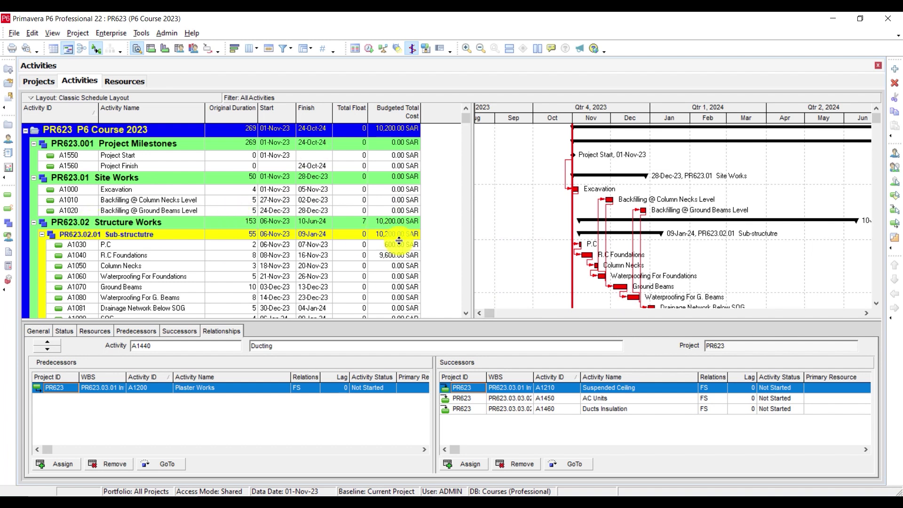
scroll(377, 233, "down", 1)
scroll(333, 288, "up", 1)
scroll(381, 246, "down", 1)
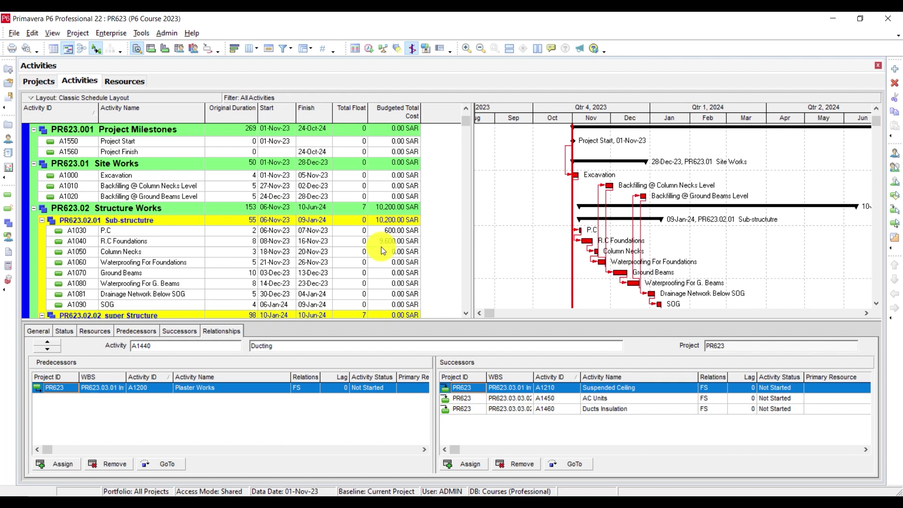
scroll(386, 226, "up", 1)
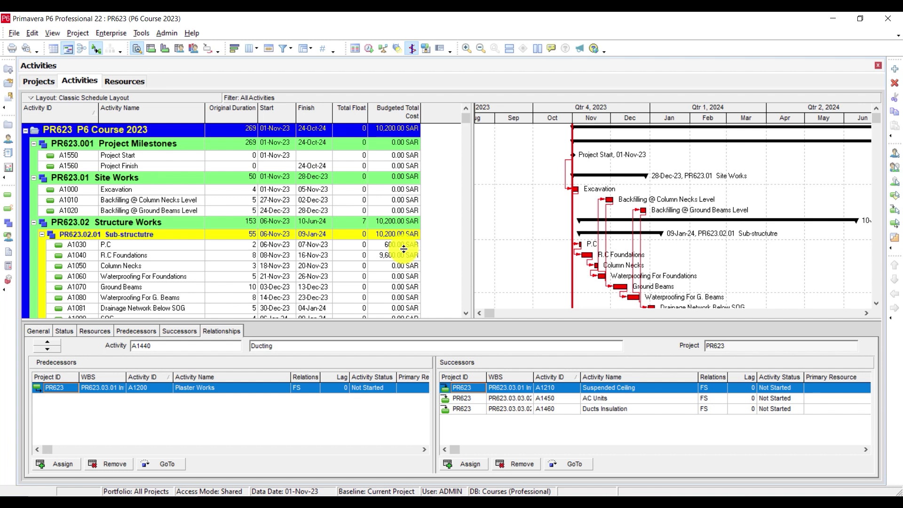
Step: Inspect Excavation and P.C resources, trying A1030's budgeted units at 0 then restoring 4
left_click(100, 332)
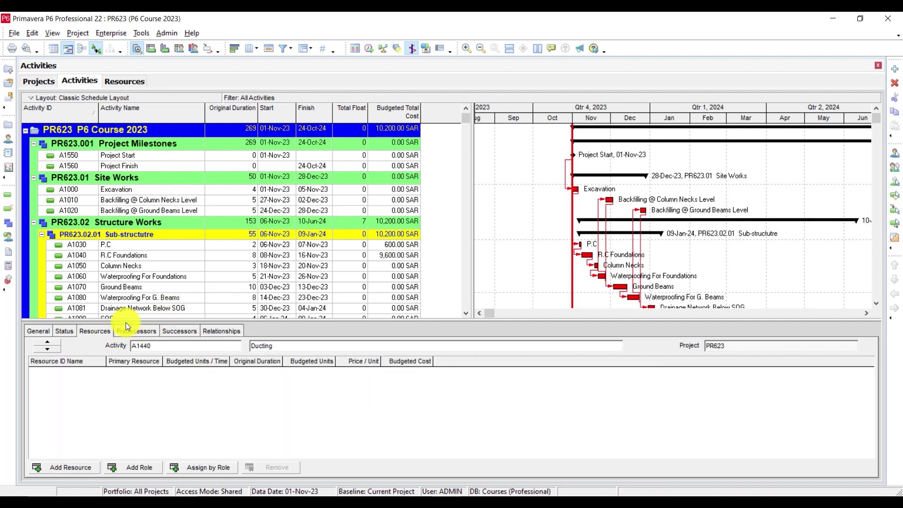
left_click(150, 189)
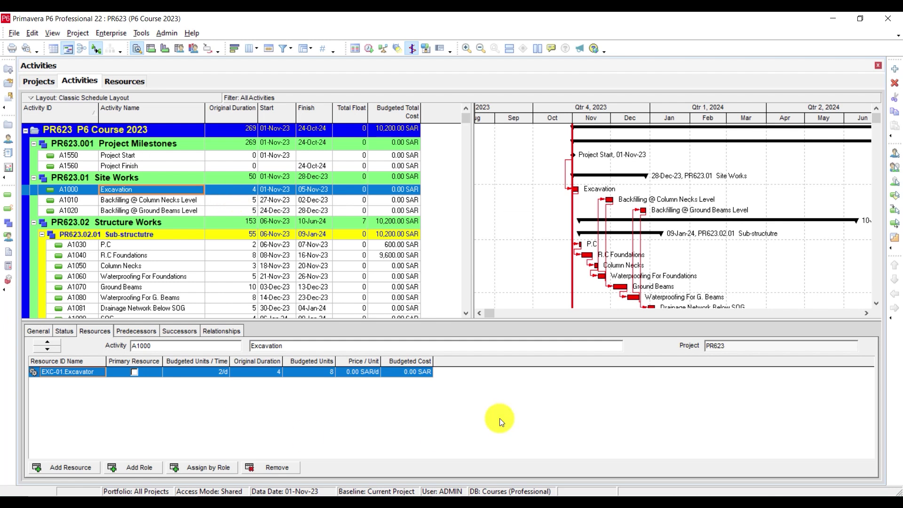
left_click(148, 244)
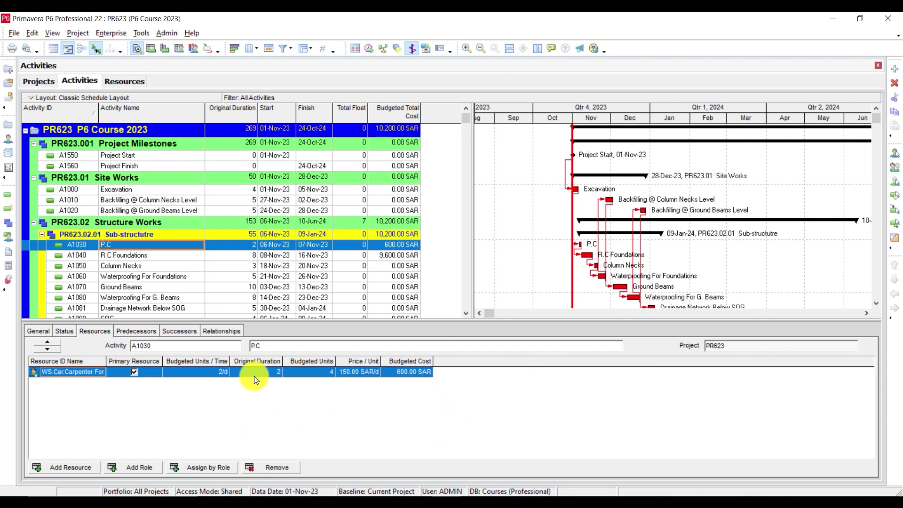
left_click(306, 372)
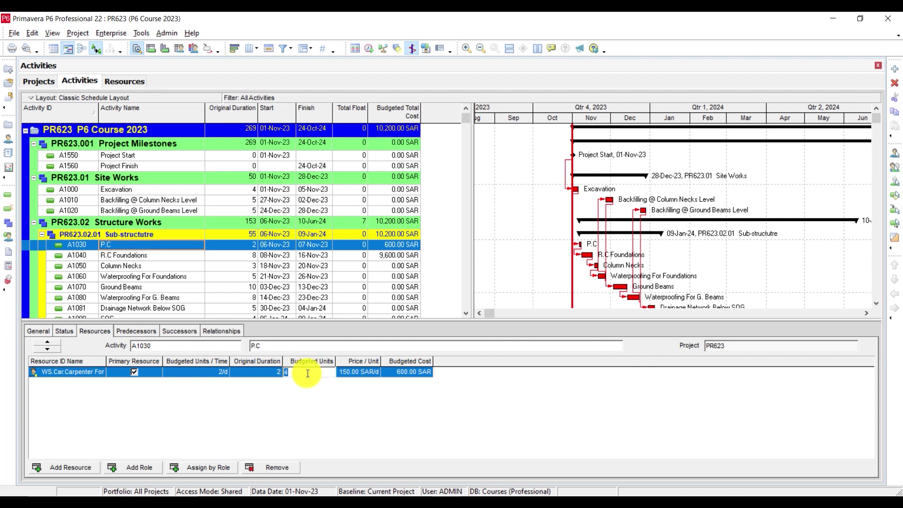
type("0")
key("Return")
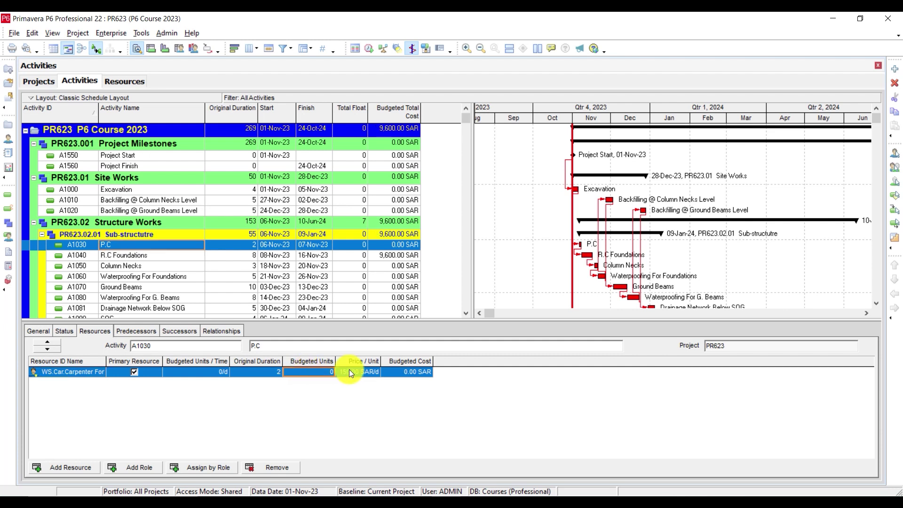
left_click(323, 369)
type("4")
key("Return")
Step: Remove the carpenter assignment from A1030 P.C and reset its labor units to zero
left_click(275, 468)
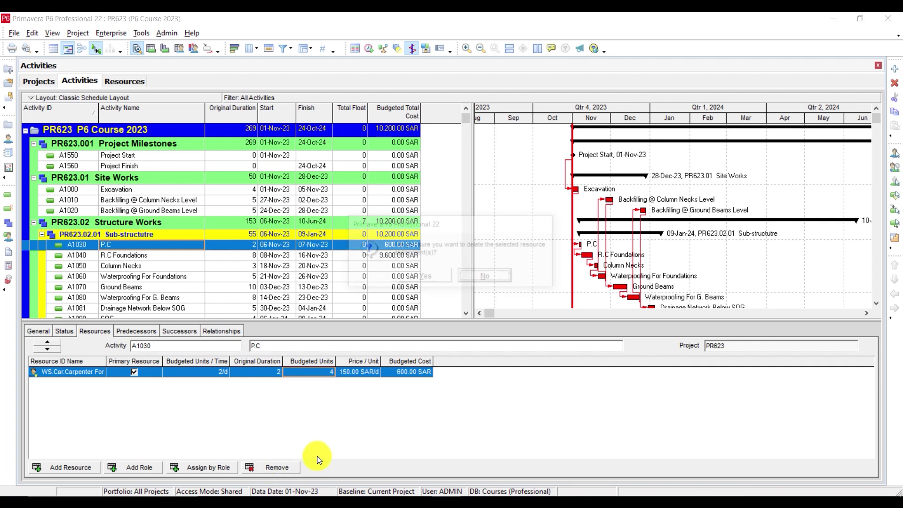
left_click(419, 275)
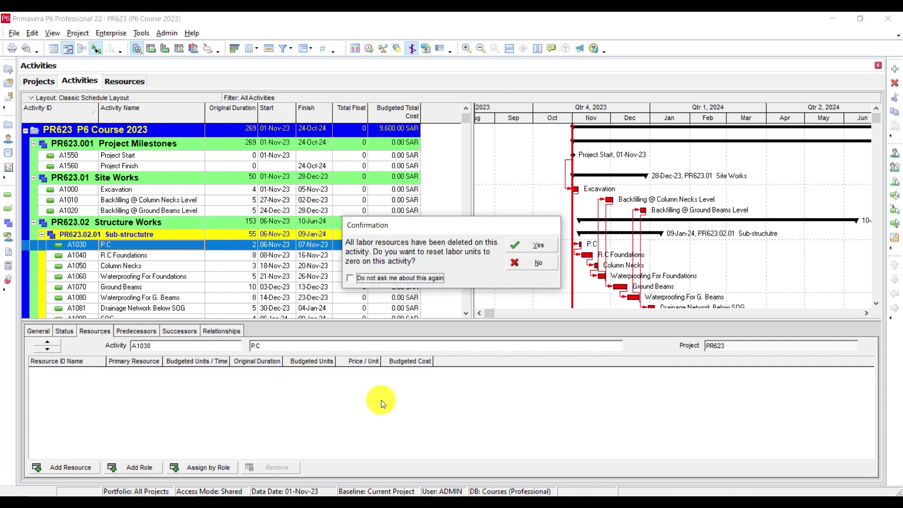
left_click(526, 248)
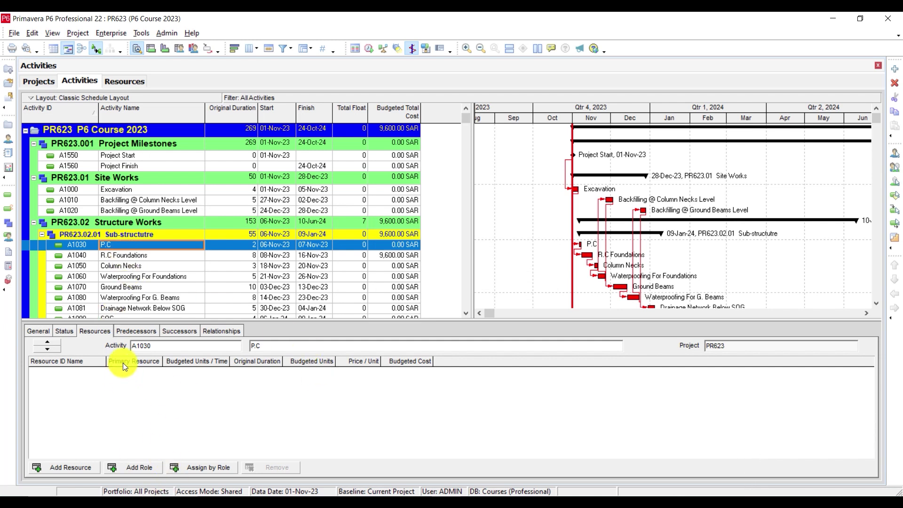
Step: Delete all resource assignments in the list, resetting labor and nonlabor units to zero
left_click(10, 236)
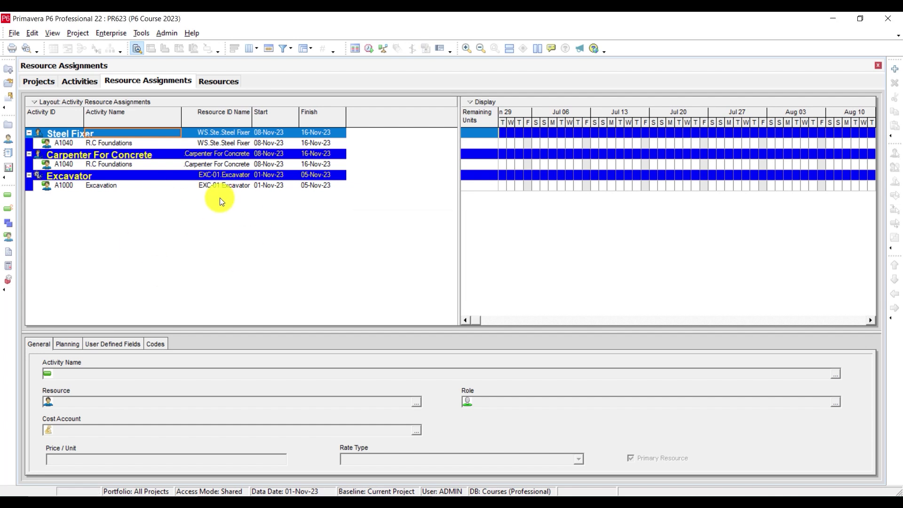
left_click(134, 144)
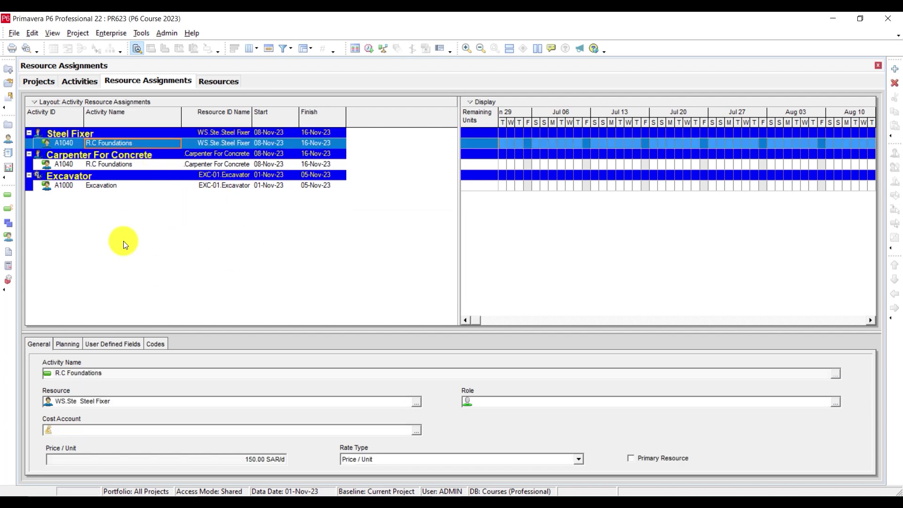
key("ctrl+a")
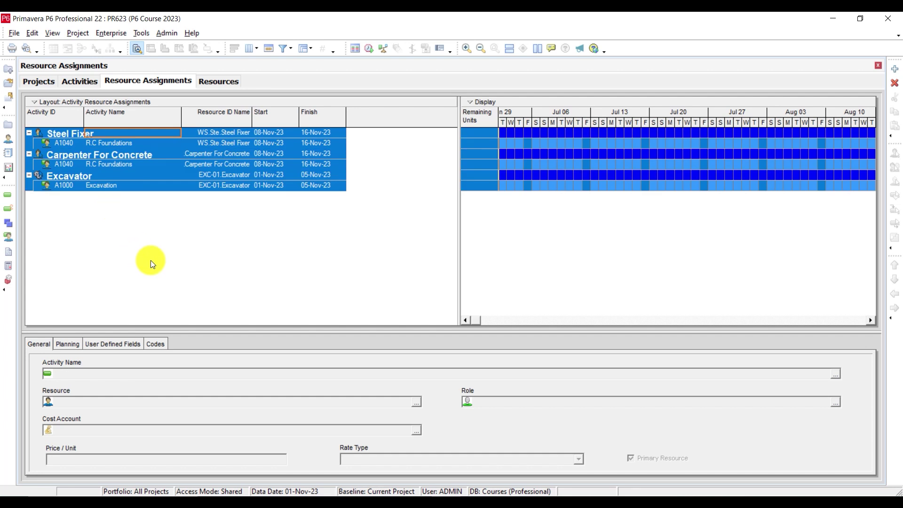
right_click(151, 165)
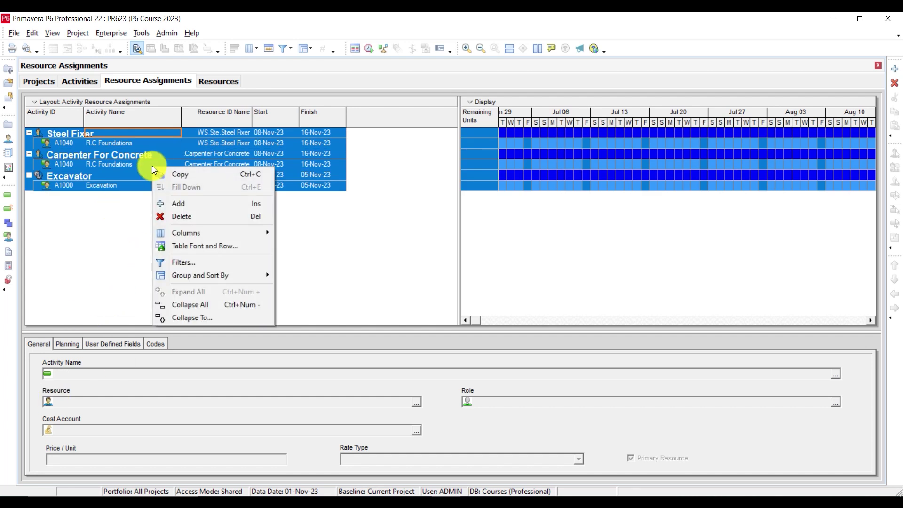
left_click(188, 216)
left_click(441, 276)
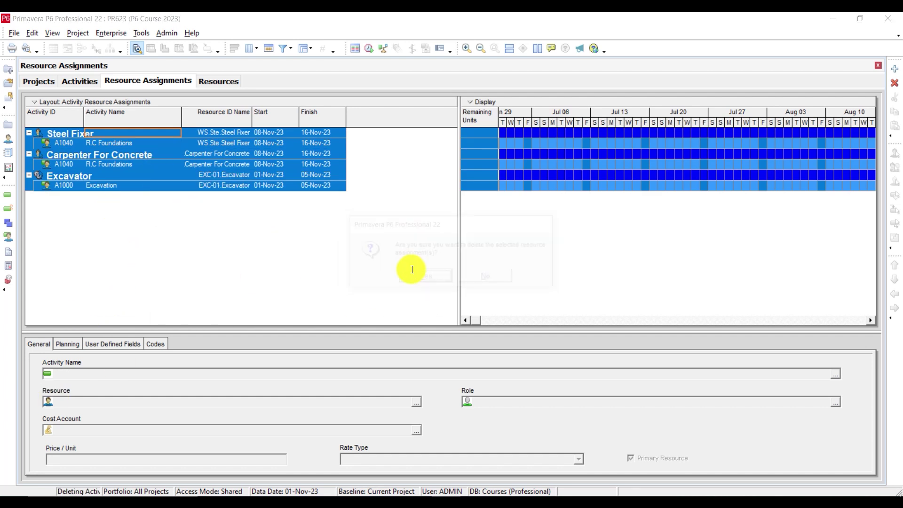
left_click(547, 241)
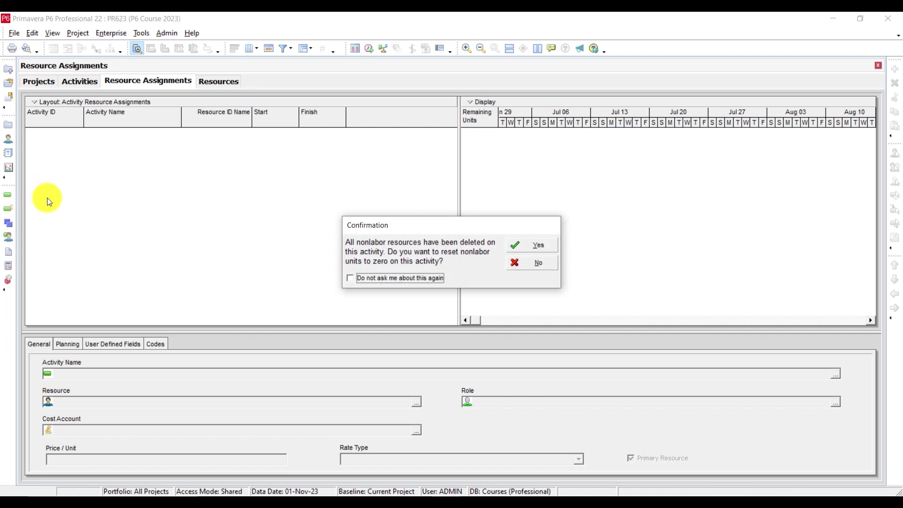
left_click(525, 248)
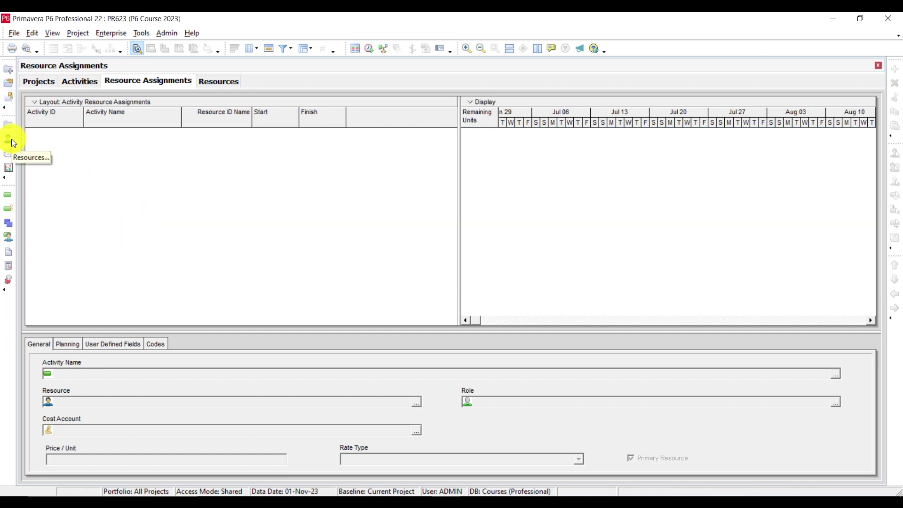
Step: Confirm each activity, from Excavation to Project Finish, has no resources left
left_click(7, 192)
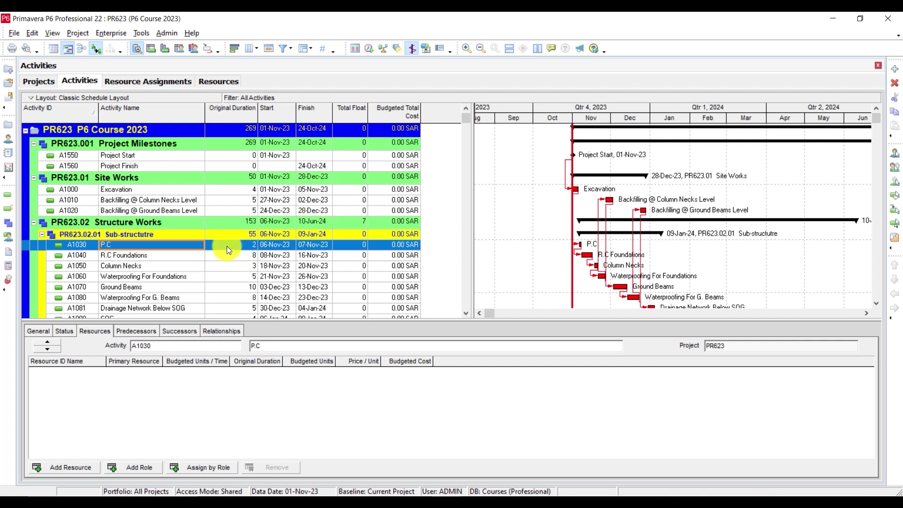
left_click(143, 190)
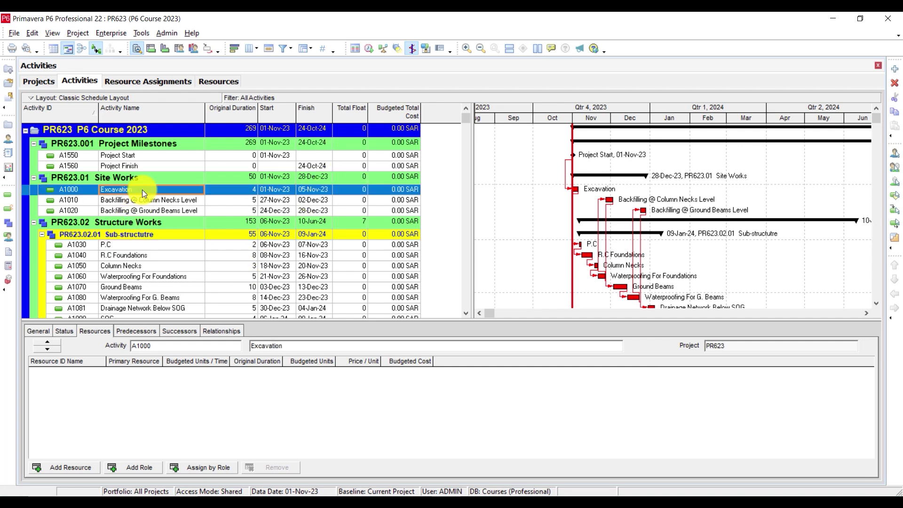
left_click(143, 201)
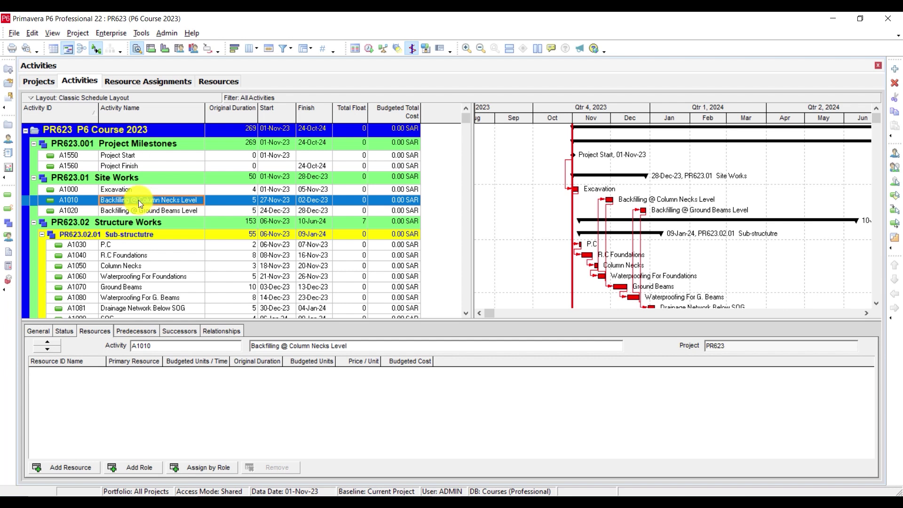
scroll(137, 207, "down", 3)
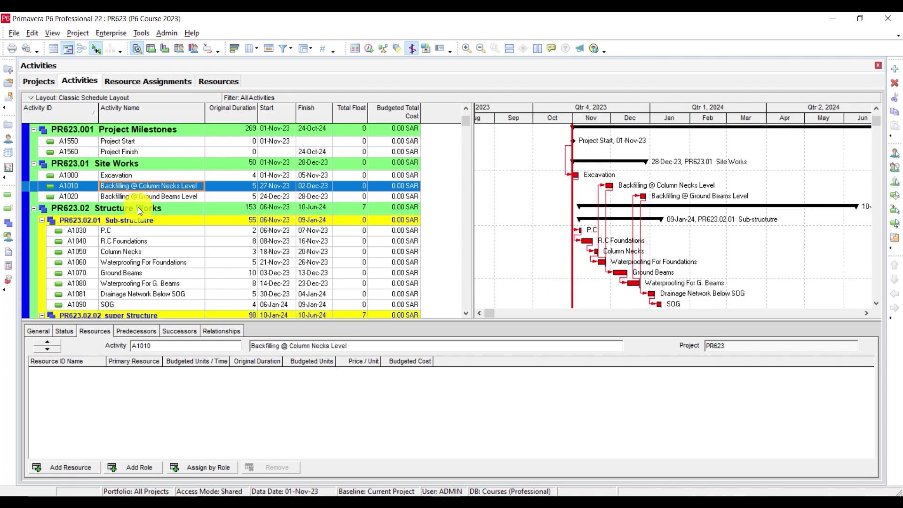
scroll(184, 223, "up", 3)
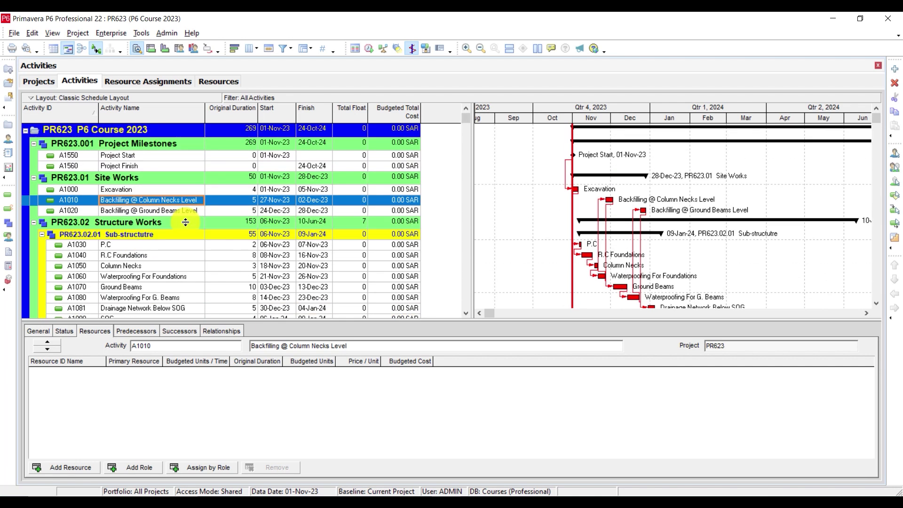
scroll(186, 222, "down", 1)
scroll(185, 222, "up", 1)
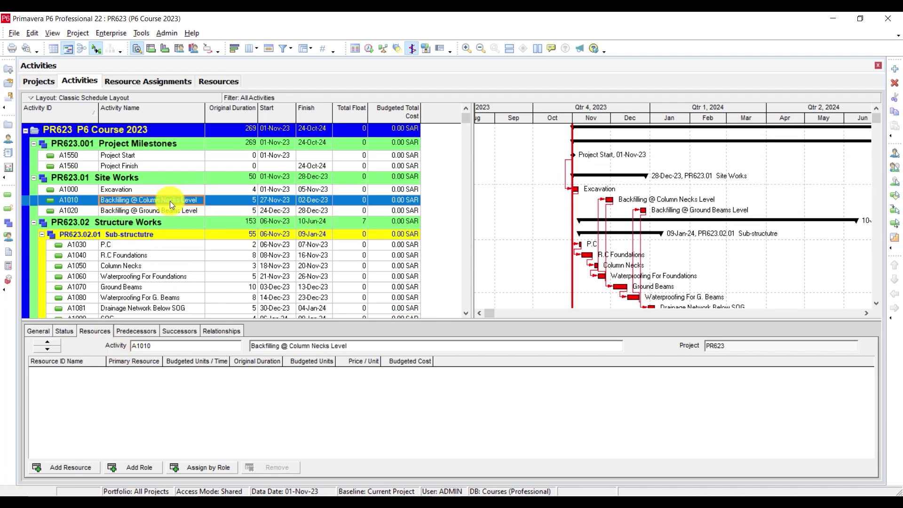
left_click(153, 245)
left_click(149, 256)
left_click(151, 276)
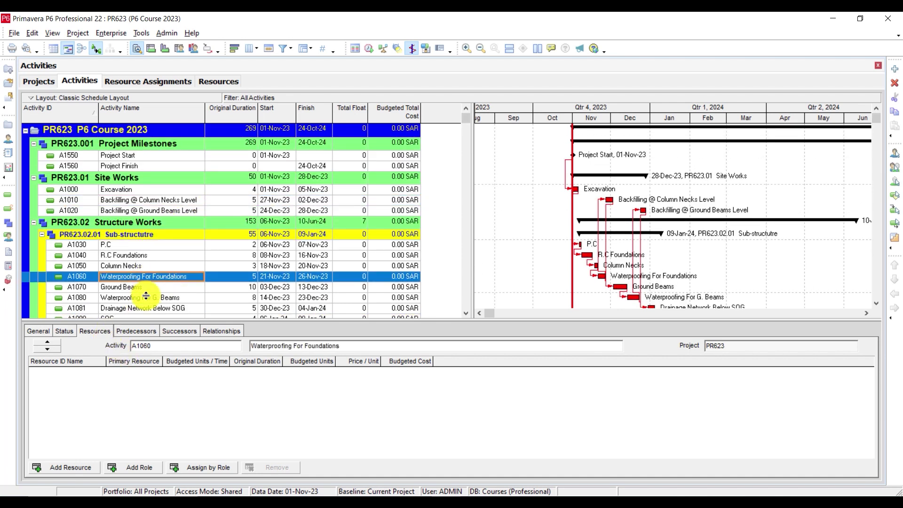
left_click(146, 265)
left_click(141, 245)
left_click(138, 211)
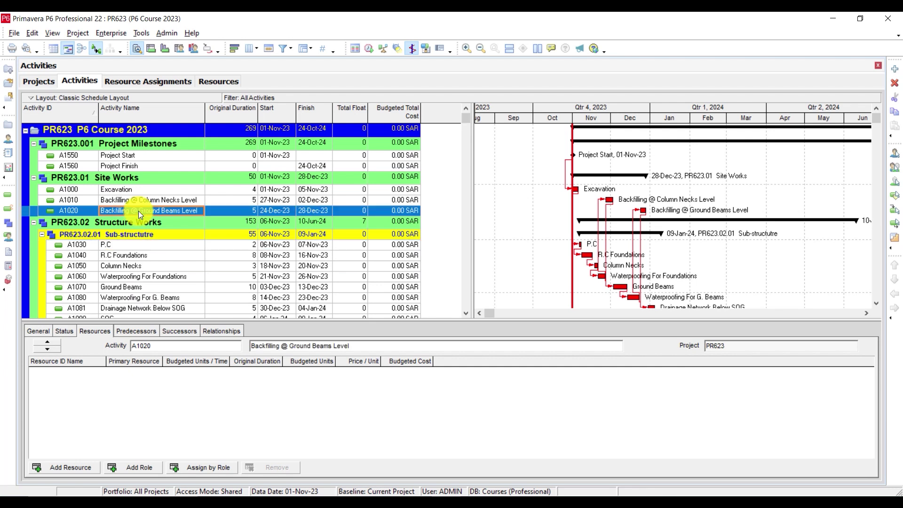
left_click(143, 189)
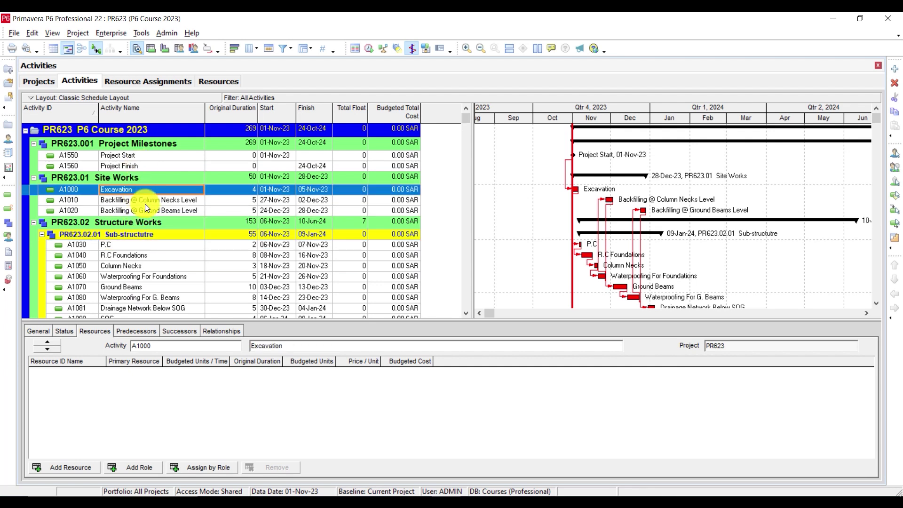
left_click(149, 154)
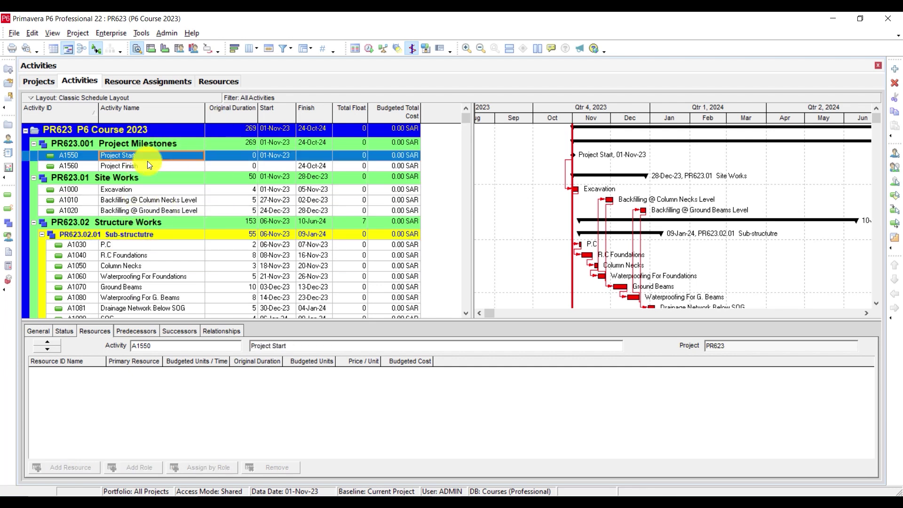
left_click(145, 167)
Step: Show the Excavation activity's general details and open the Resource Assignments view
left_click(39, 331)
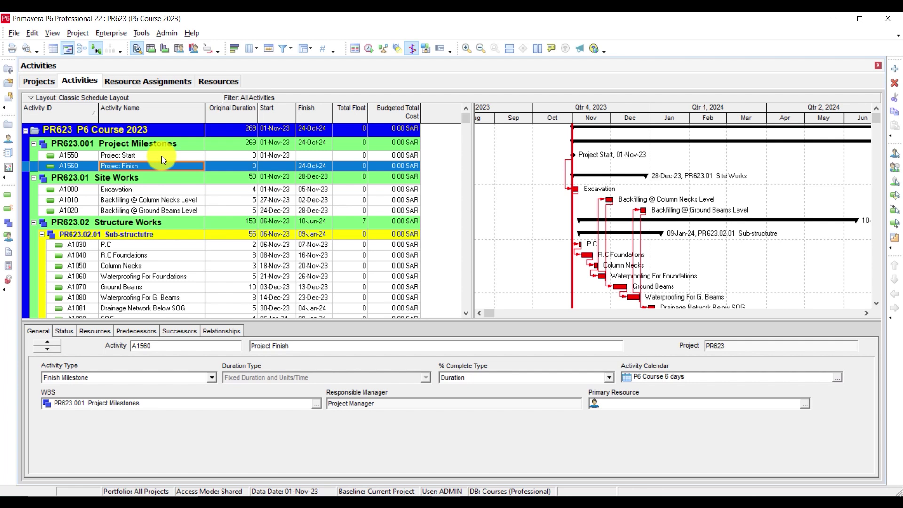
left_click(145, 193)
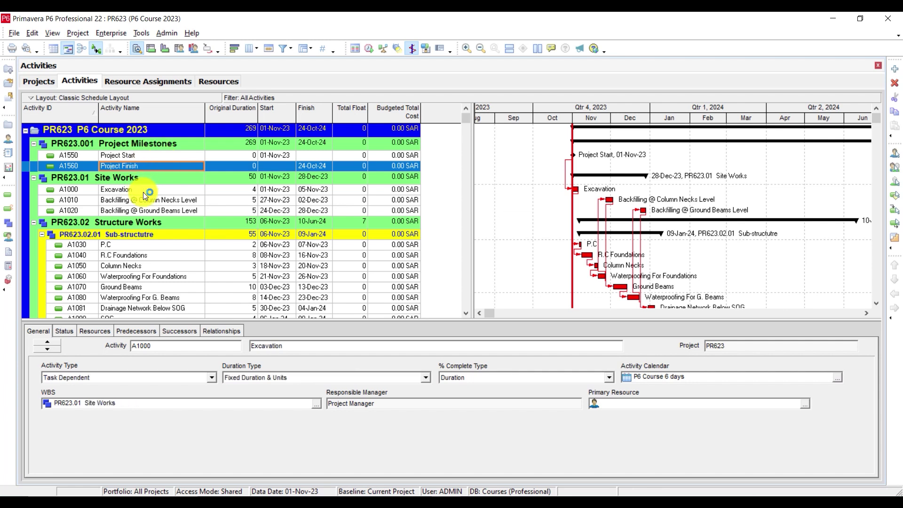
left_click(16, 238)
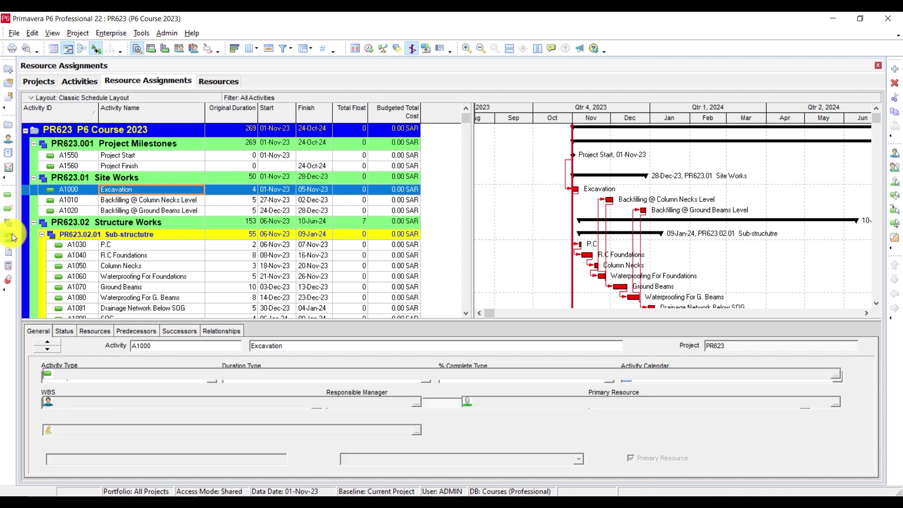
Step: Open the Resources list and scroll it back to the top
left_click(5, 139)
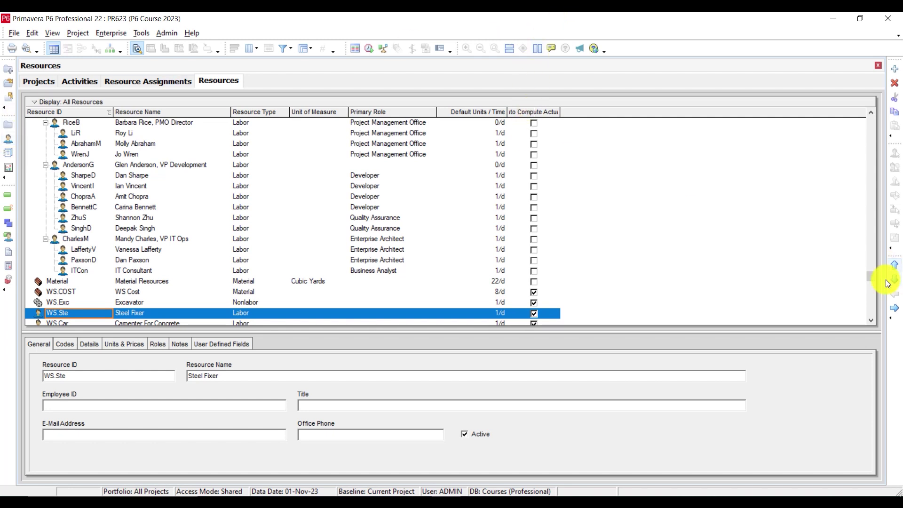
left_click_drag(870, 274, 875, 111)
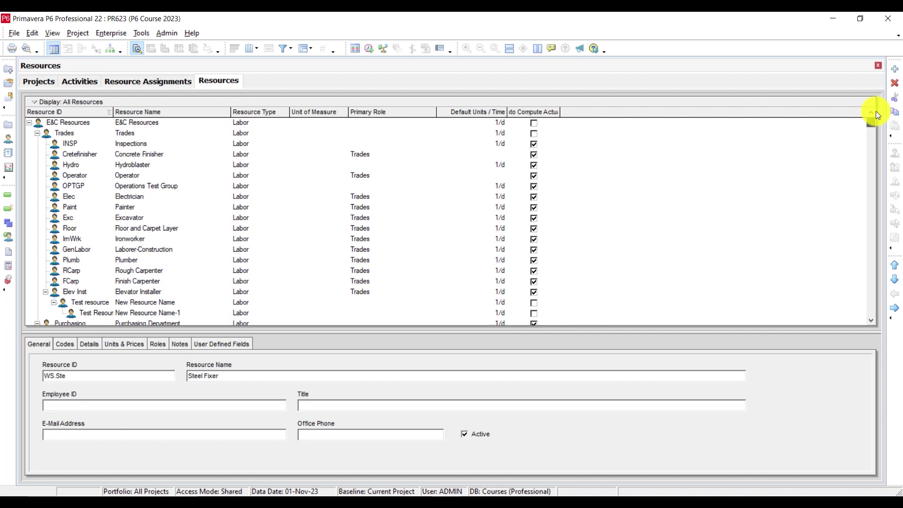
Step: Add a new resource and give it the ID P6-PRICE
left_click(895, 70)
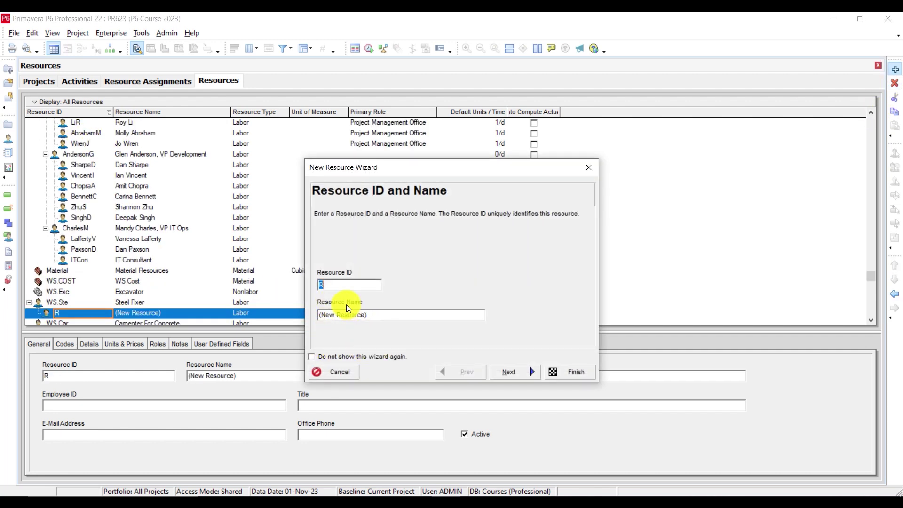
double_click(331, 282)
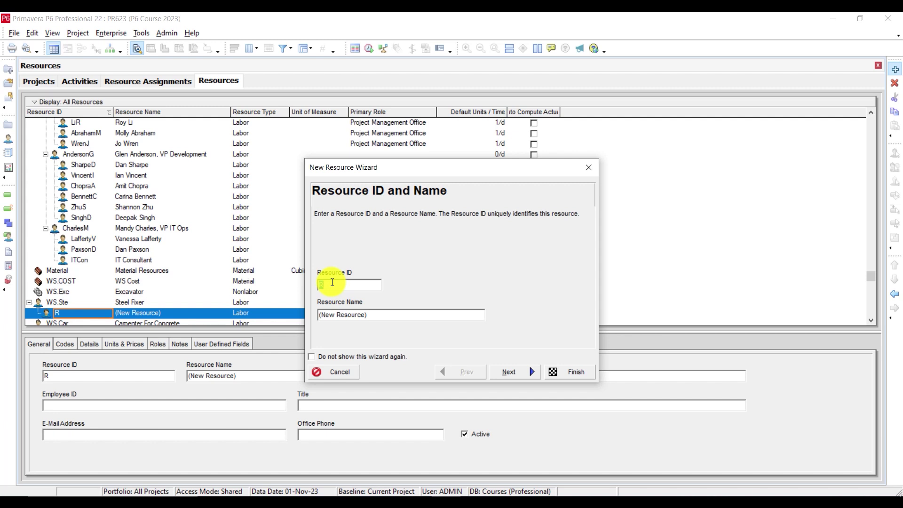
key("BackSpace")
type("P6")
type("rice")
key("BackSpace")
key("BackSpace")
key("BackSpace")
key("BackSpace")
key("BackSpace")
type("PRICE")
Step: Name the resource 'P6 Course Price' and advance to the Resource Type step
left_click_drag(376, 315, 278, 316)
type("PR")
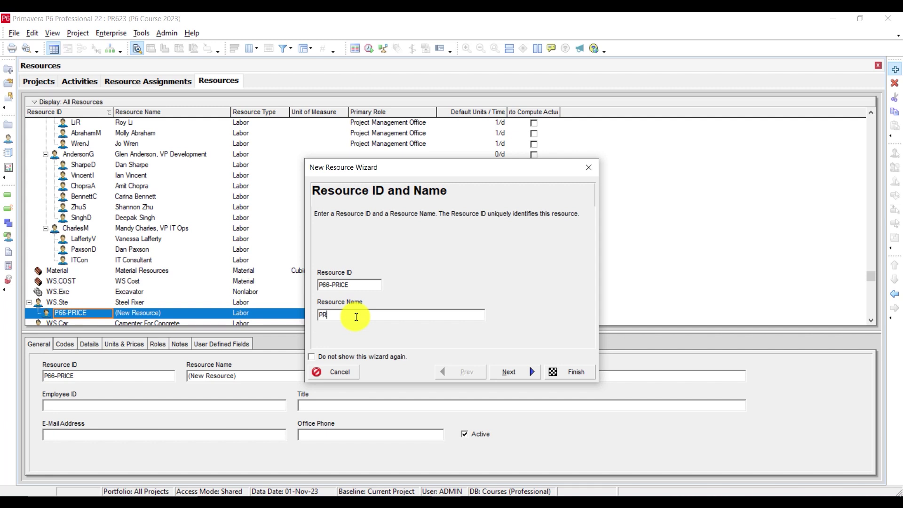
key("BackSpace")
type("6 Course Price")
left_click(330, 285)
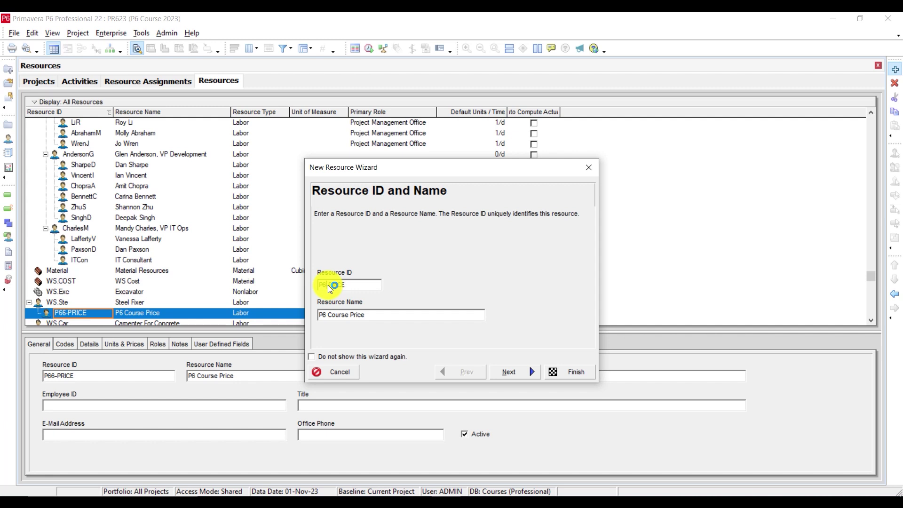
left_click(514, 376)
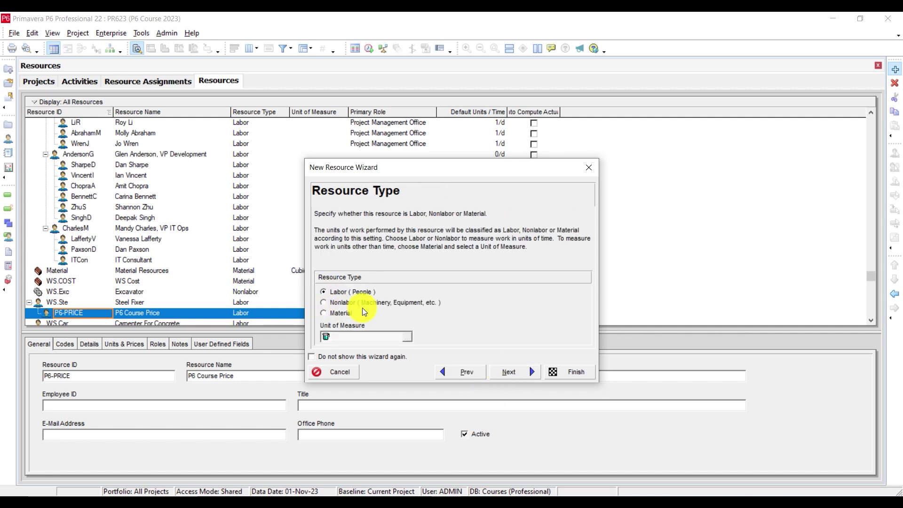
Step: Set P6-PRICE's resource type to Material with a Price/Unit of 1.00 SAR
left_click(334, 314)
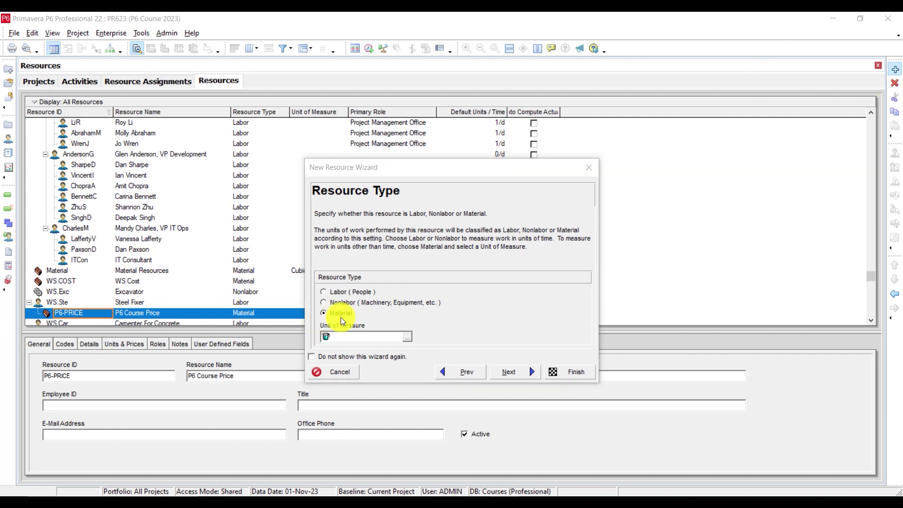
left_click(510, 373)
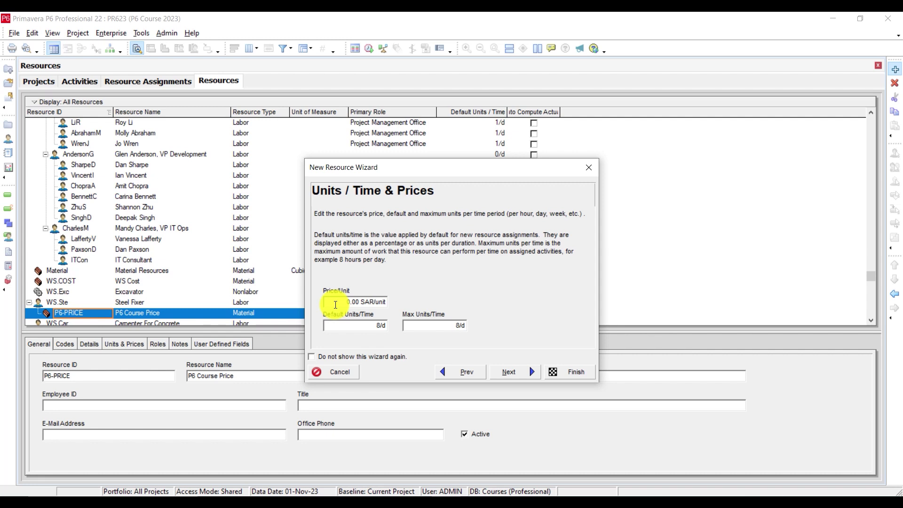
left_click_drag(335, 305, 240, 291)
type("1")
key("Return")
Step: Skip Phone & E-Mail, keep the 6 working days calendar and auto-computed actuals, then finish the wizard
left_click(529, 372)
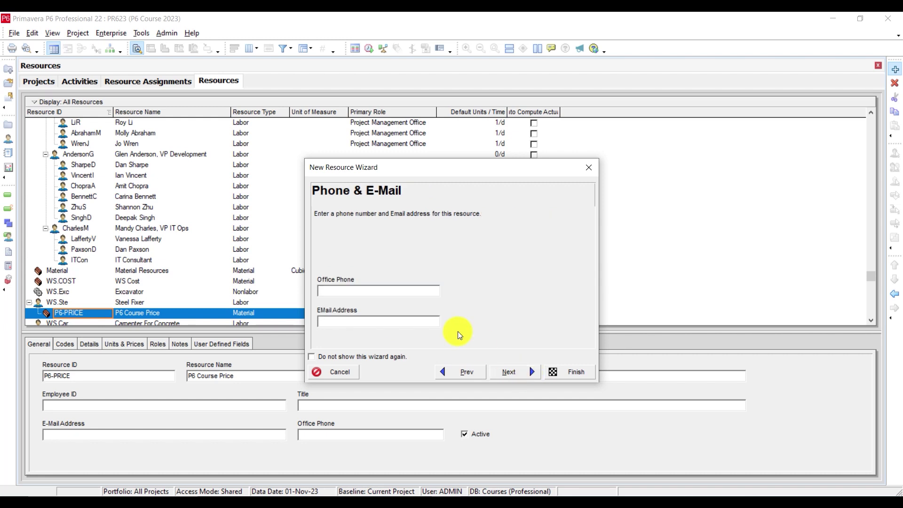
left_click(519, 372)
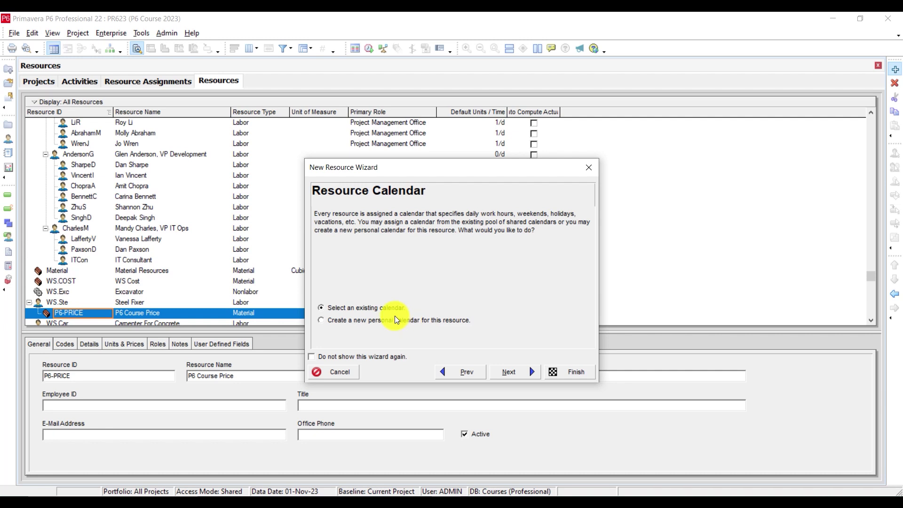
left_click(524, 373)
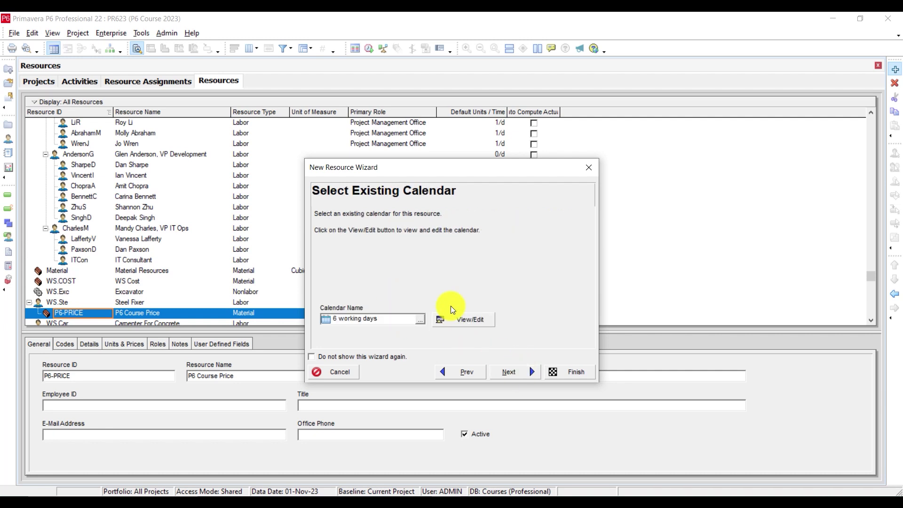
left_click(419, 319)
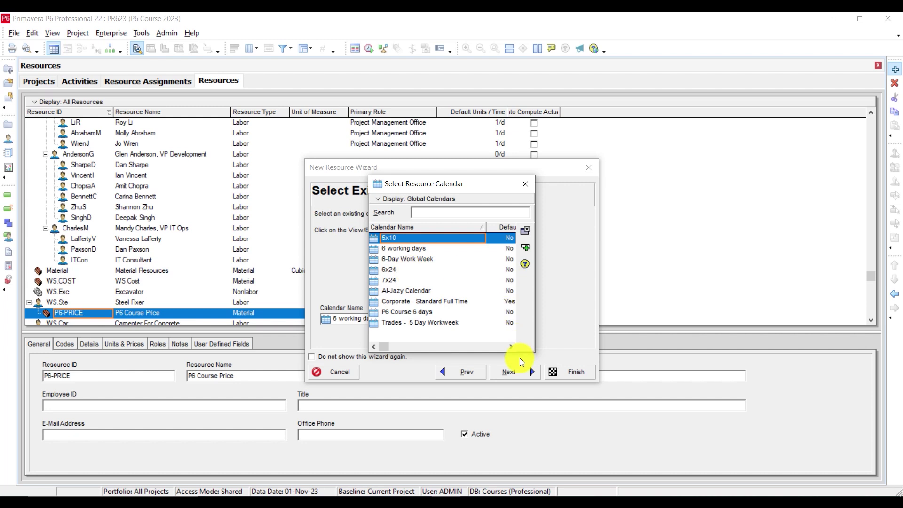
left_click(528, 185)
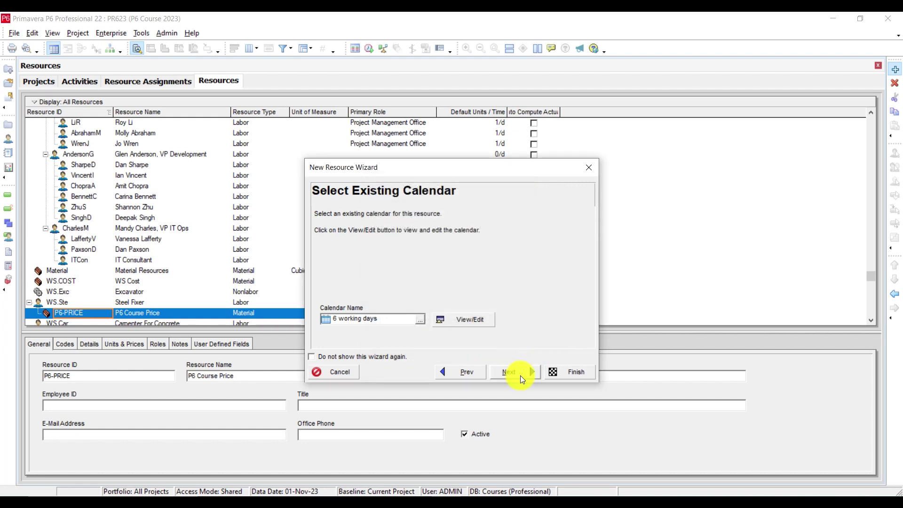
left_click(520, 375)
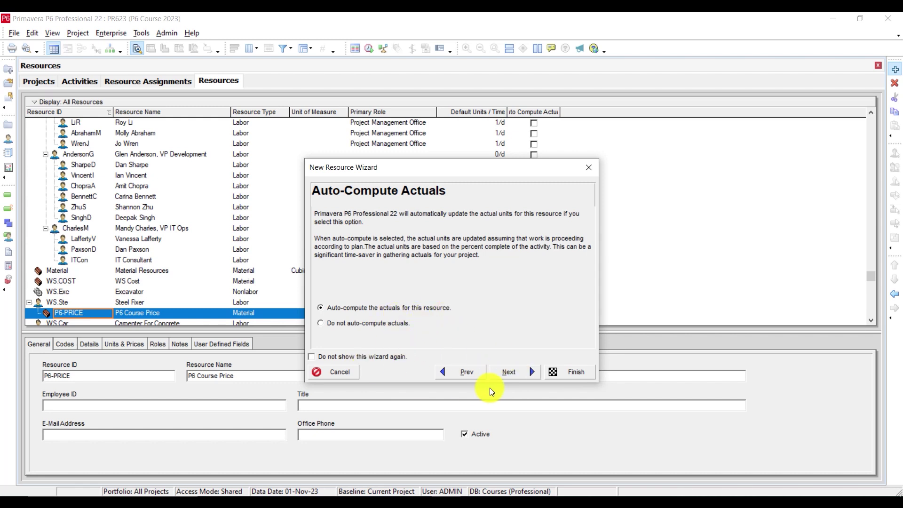
left_click(522, 375)
left_click(566, 371)
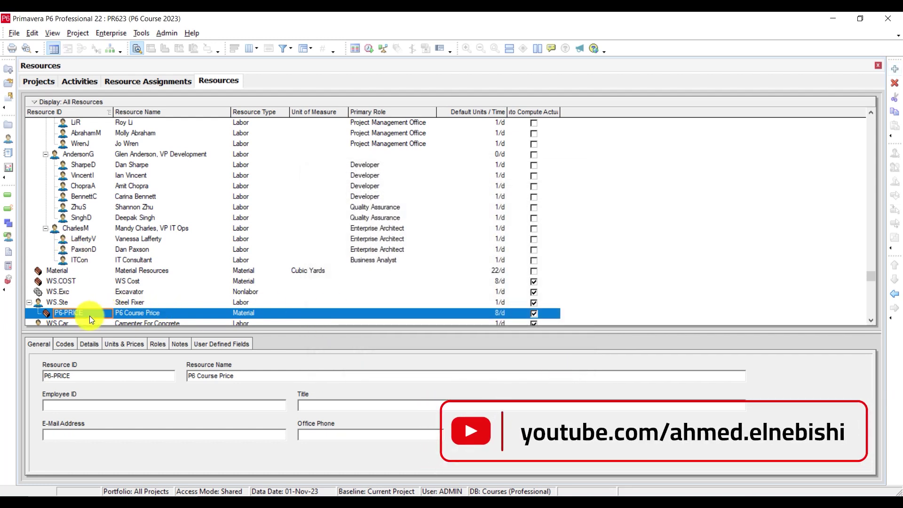
Step: Promote P6-PRICE out from under Steel Fixer and move it up three places, above Material
left_click(895, 293)
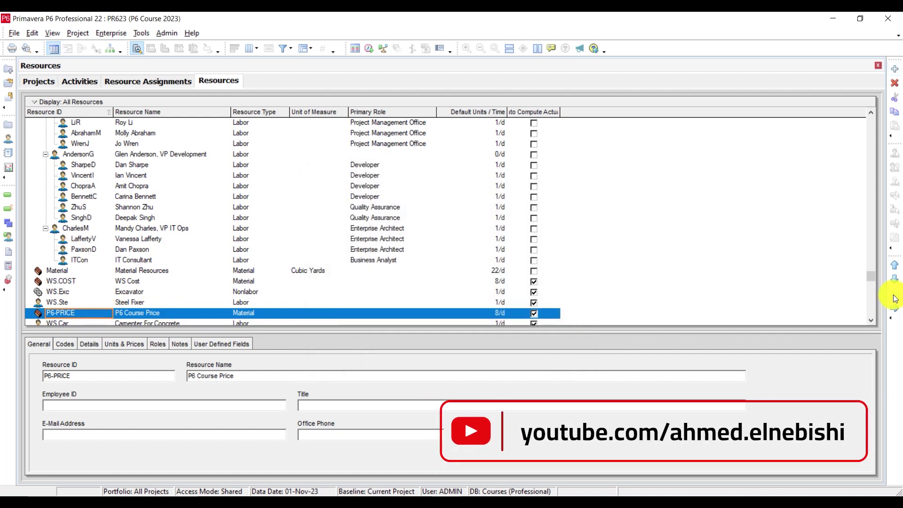
left_click(895, 267)
left_click(895, 267)
left_click(895, 267)
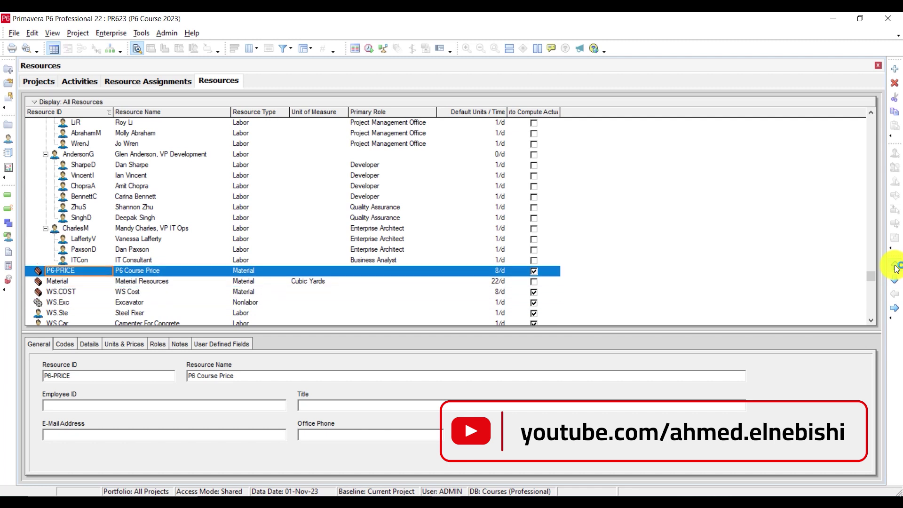
left_click(895, 267)
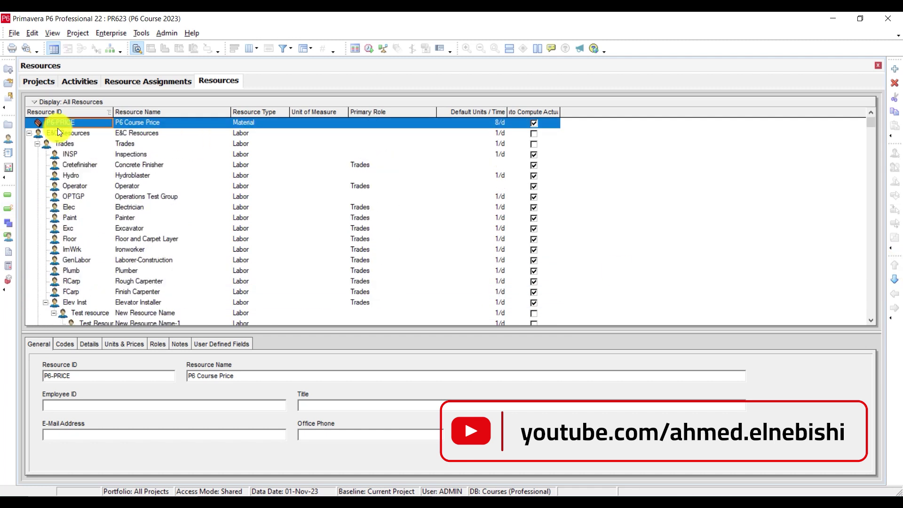
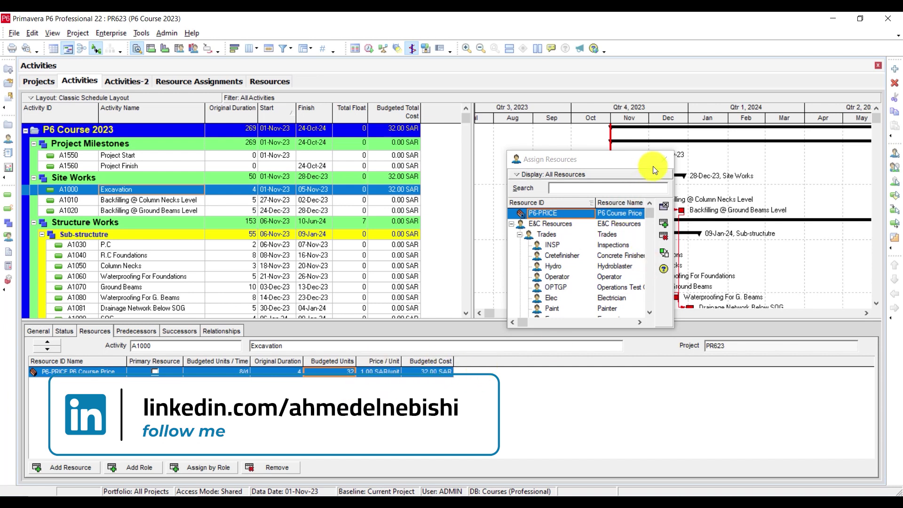
Step: Close Assign Resources and show the Resource Assignments list with P6-PRICE on A1000 Excavation
left_click(665, 157)
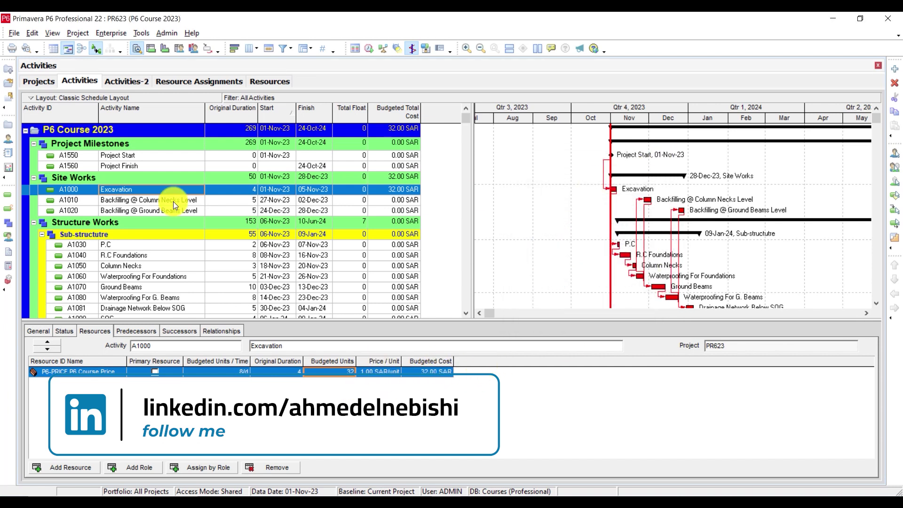
left_click(8, 236)
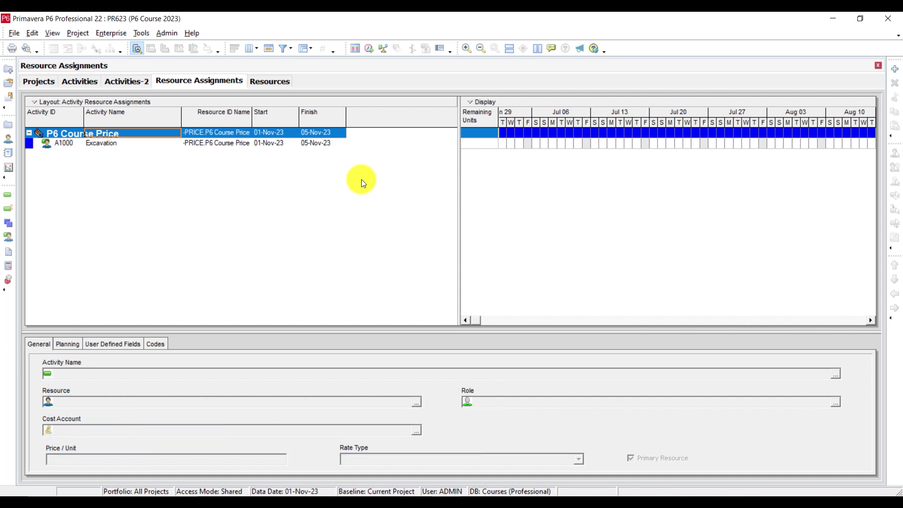
Step: Add P6-PRICE assignments for all activities down to A1480 Balancing and dismiss the application error
right_click(145, 168)
left_click(187, 210)
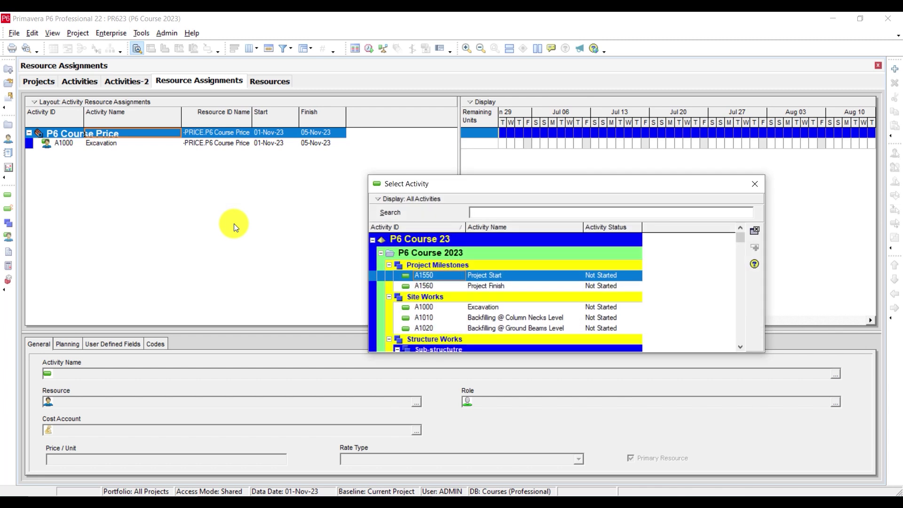
left_click_drag(529, 186, 484, 156)
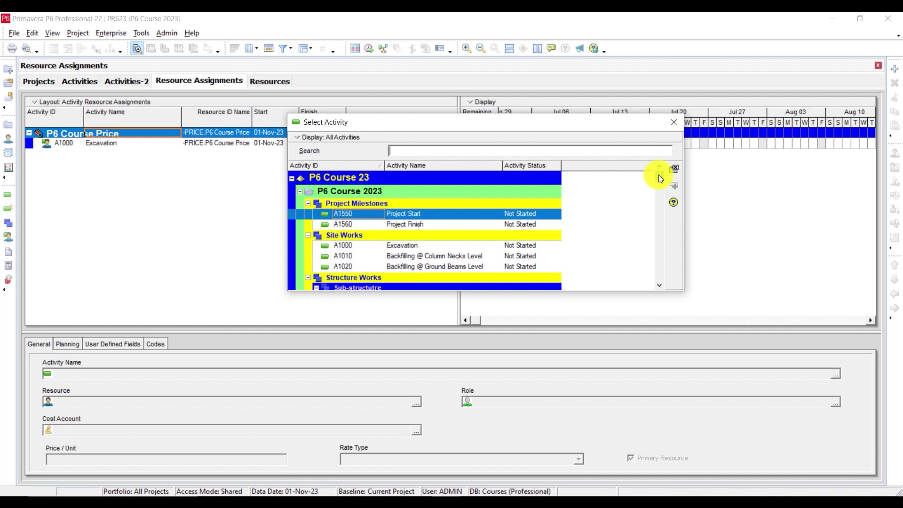
left_click_drag(658, 174, 666, 285)
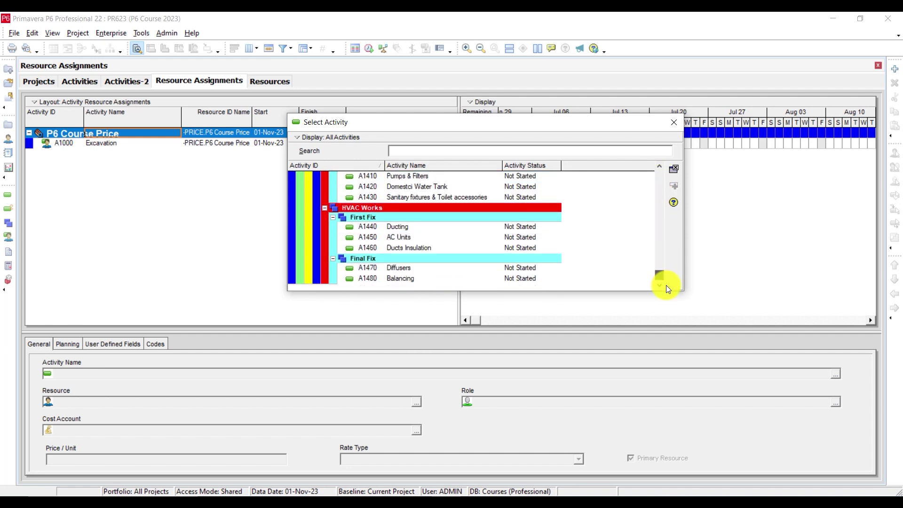
left_click(393, 281, "shift")
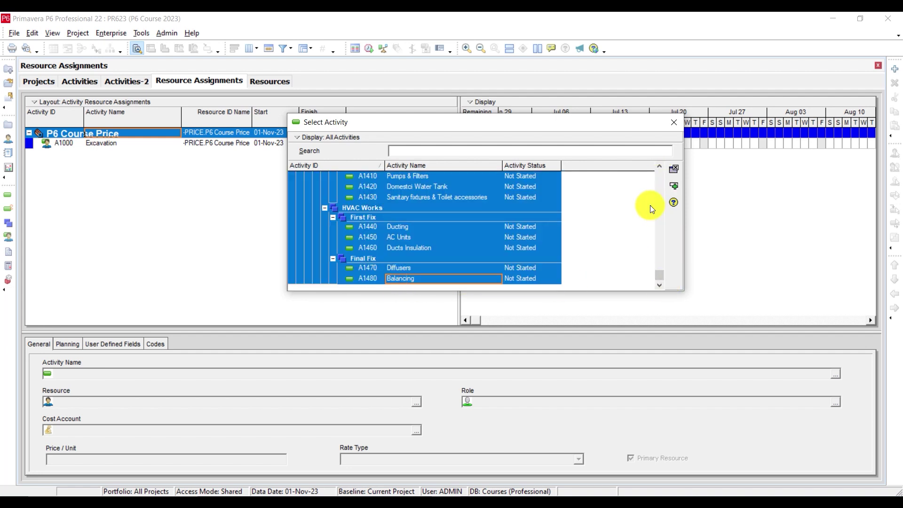
scroll(644, 202, "up", 1)
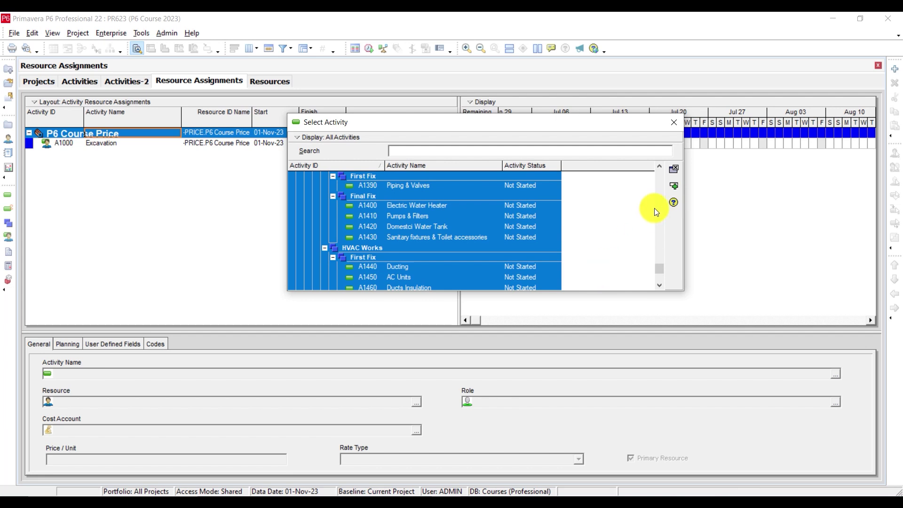
left_click(674, 187)
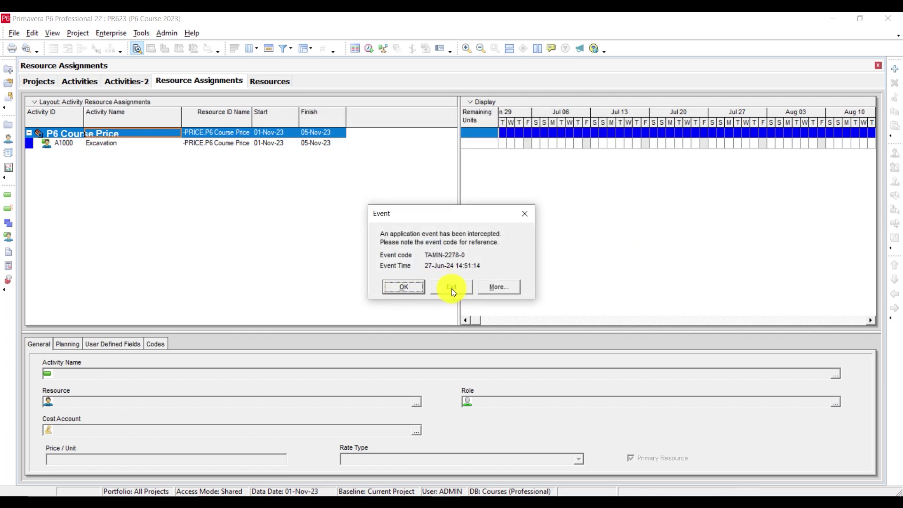
left_click(404, 287)
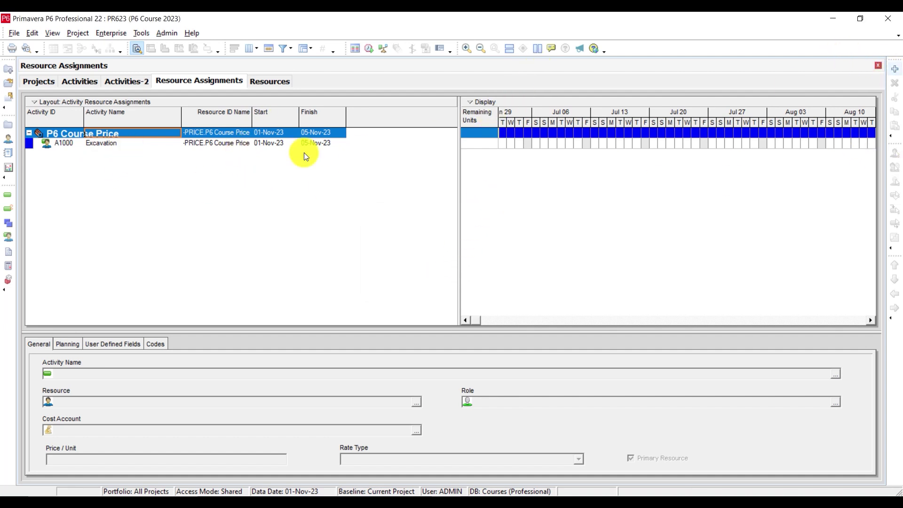
Step: Assign P6-PRICE to activities from A1010 down to Balancing, then quit P6 at the error
right_click(235, 161)
left_click(278, 201)
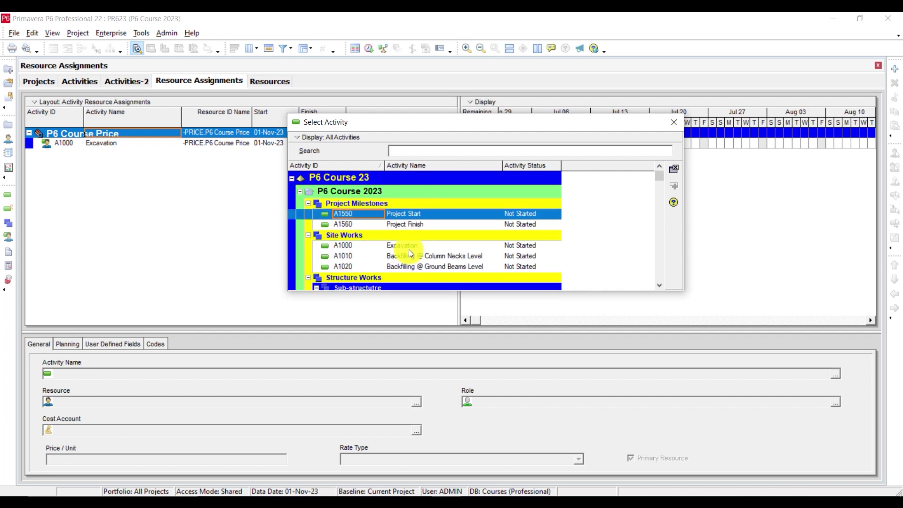
left_click(424, 246)
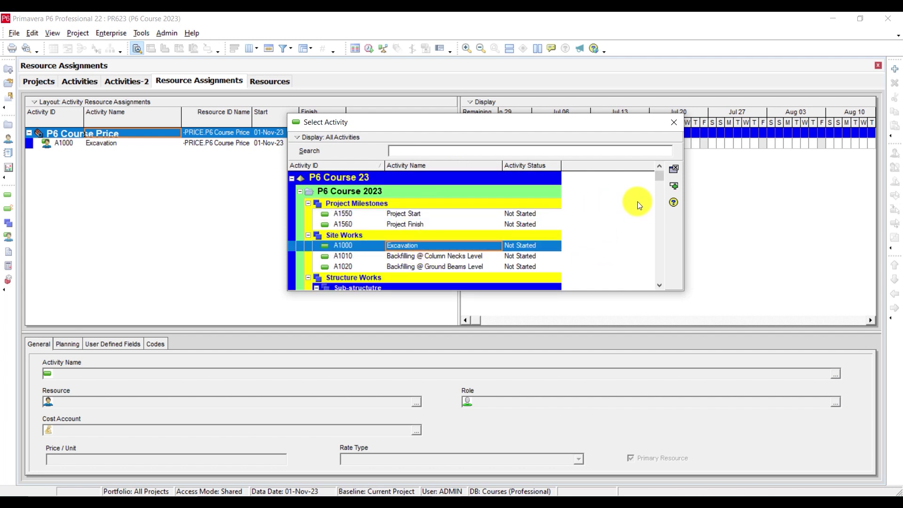
left_click(417, 255)
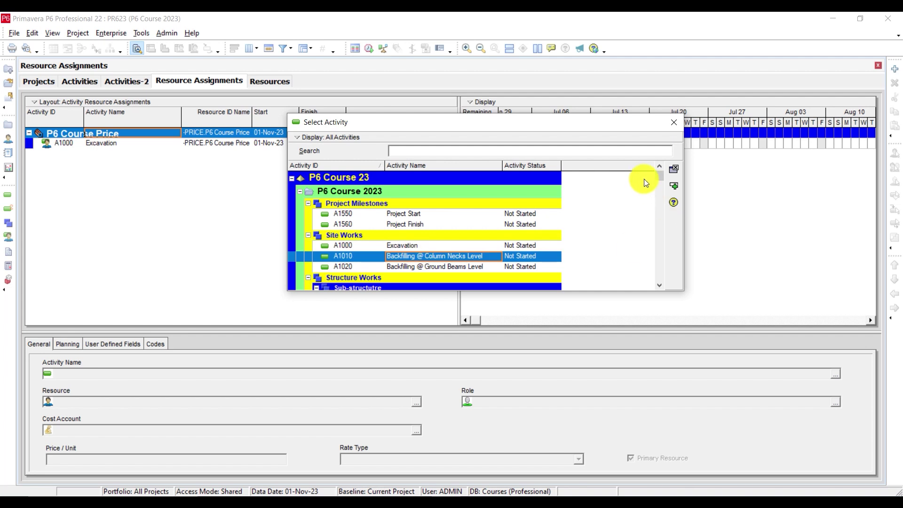
left_click_drag(662, 176, 631, 289)
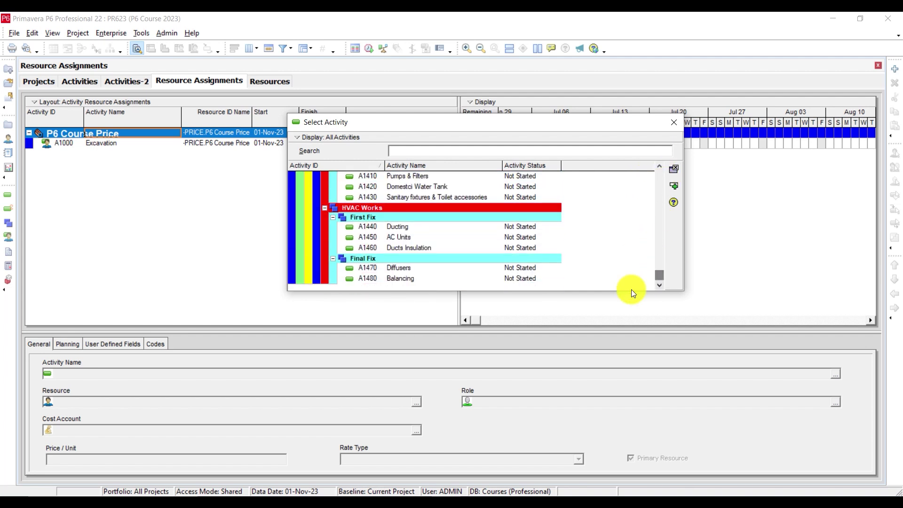
left_click(422, 278, "shift")
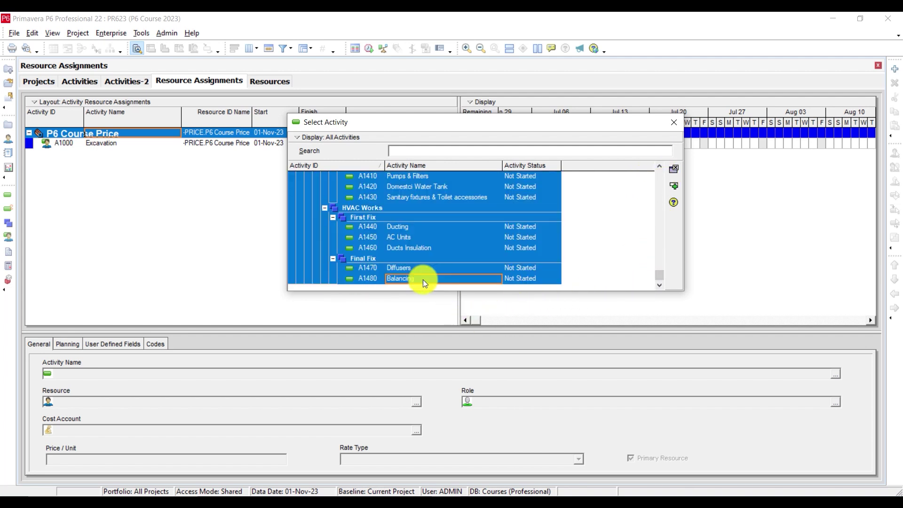
left_click(673, 187)
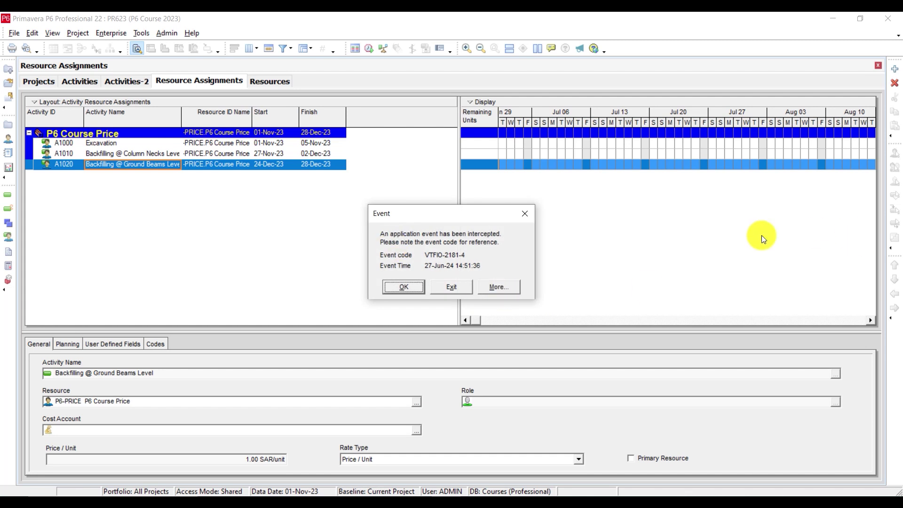
left_click(451, 287)
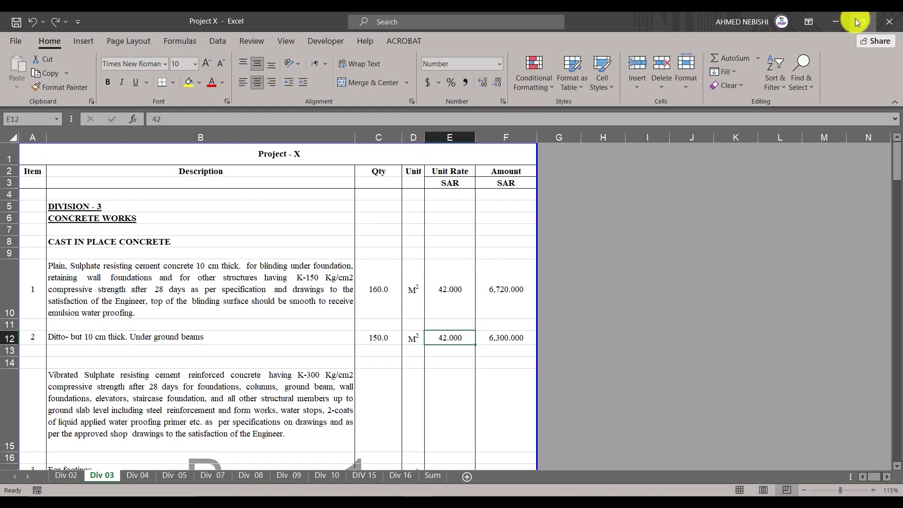
left_click(837, 19)
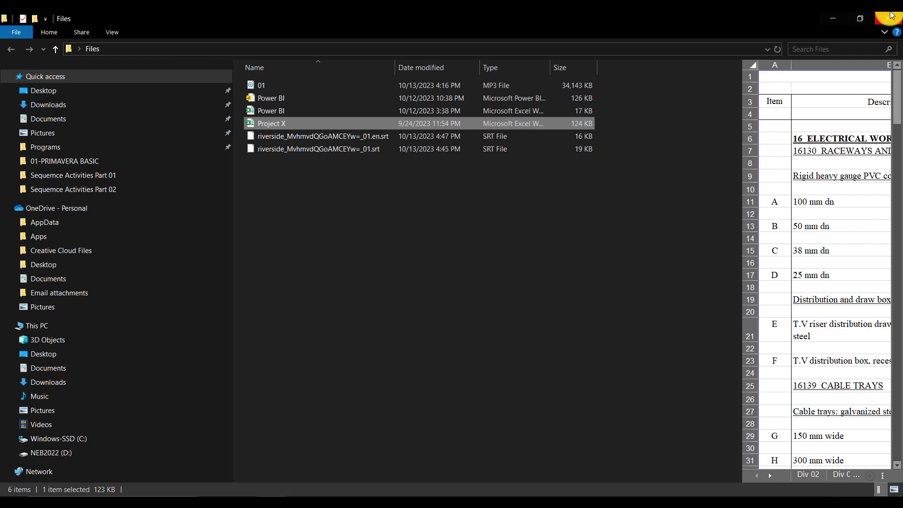
Step: Minimize File Explorer and refresh the Windows desktop
left_click(832, 19)
right_click(421, 236)
left_click(464, 288)
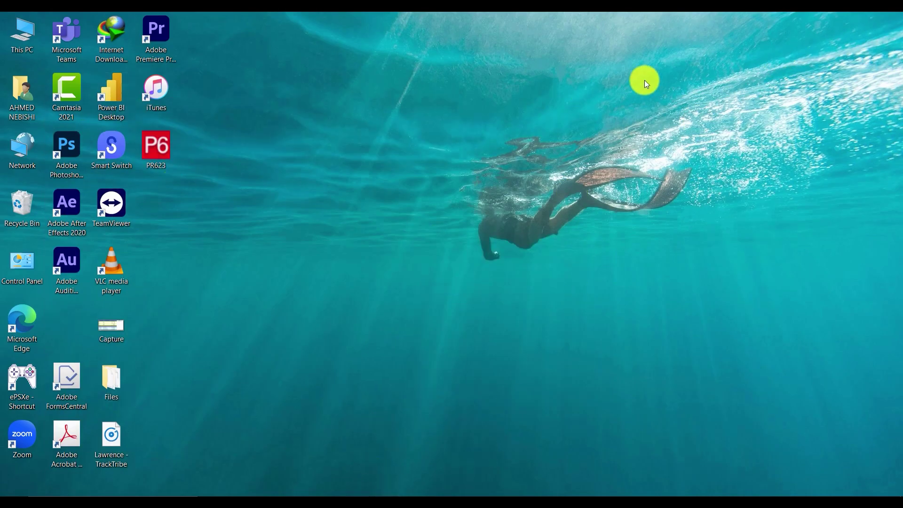
Step: Log back in to Primavera P6 with the account password
left_click(454, 181)
type("••••")
key("Return")
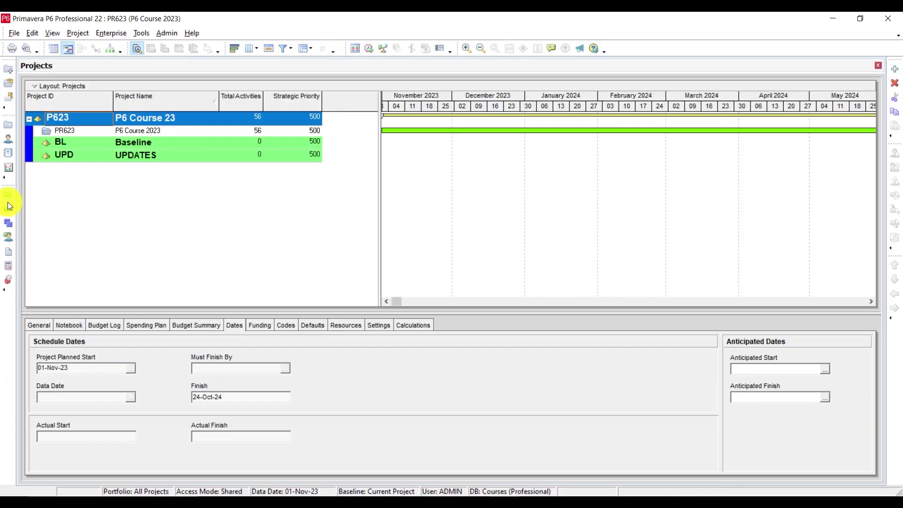
Step: Assign P6-PRICE (32.00 SAR) to A1000 Excavation and show the Resource Assignments list
left_click(8, 196)
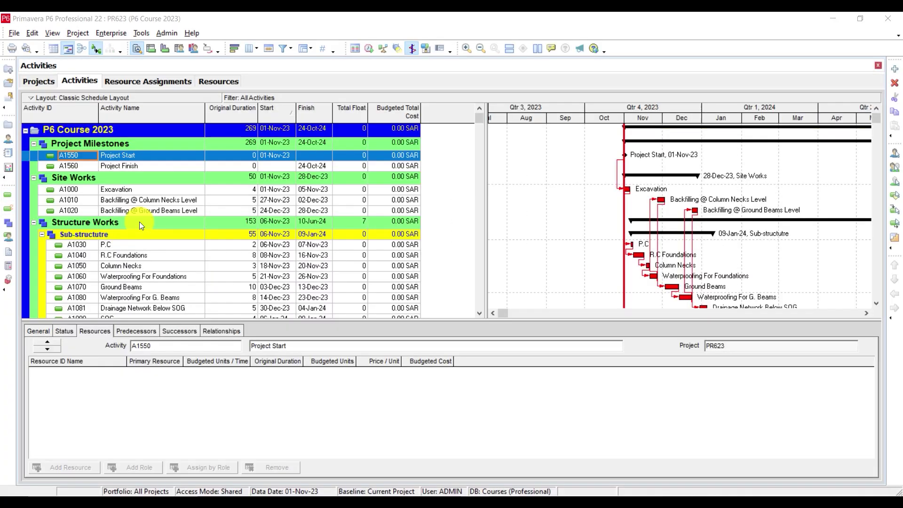
left_click(139, 192)
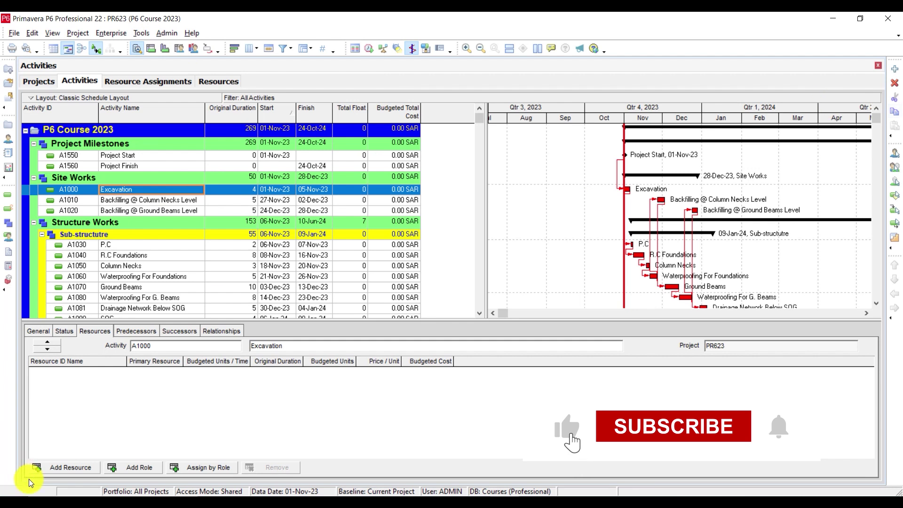
left_click(62, 472)
double_click(584, 216)
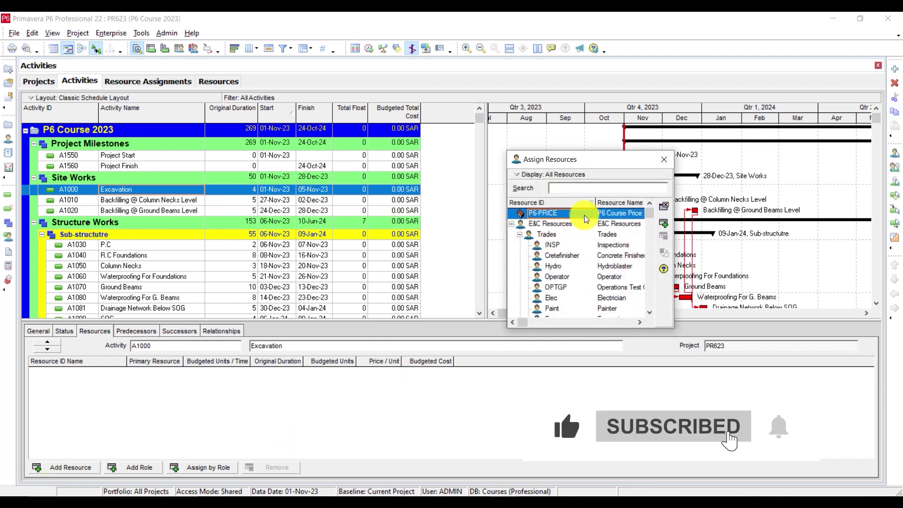
left_click(658, 154)
left_click(10, 235)
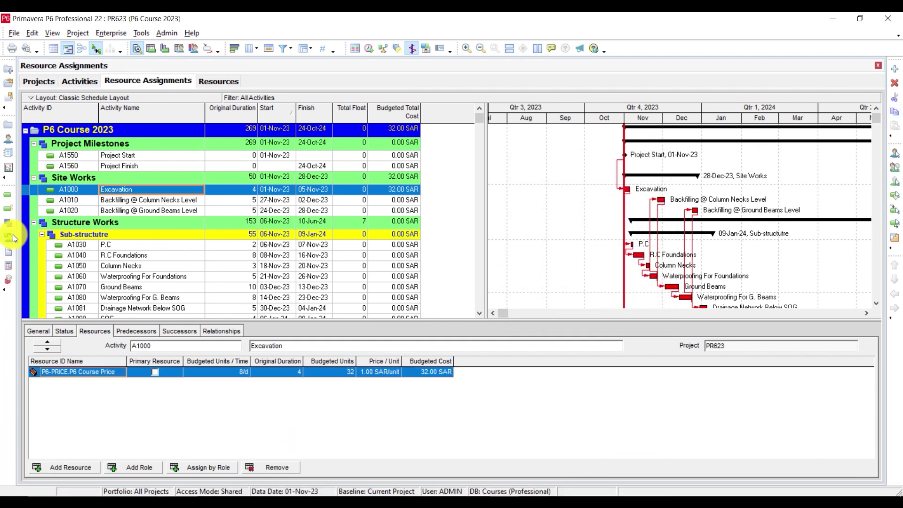
Step: Add P6-PRICE assignments for A1010 and A1020
left_click(895, 69)
scroll(410, 217, "down", 2)
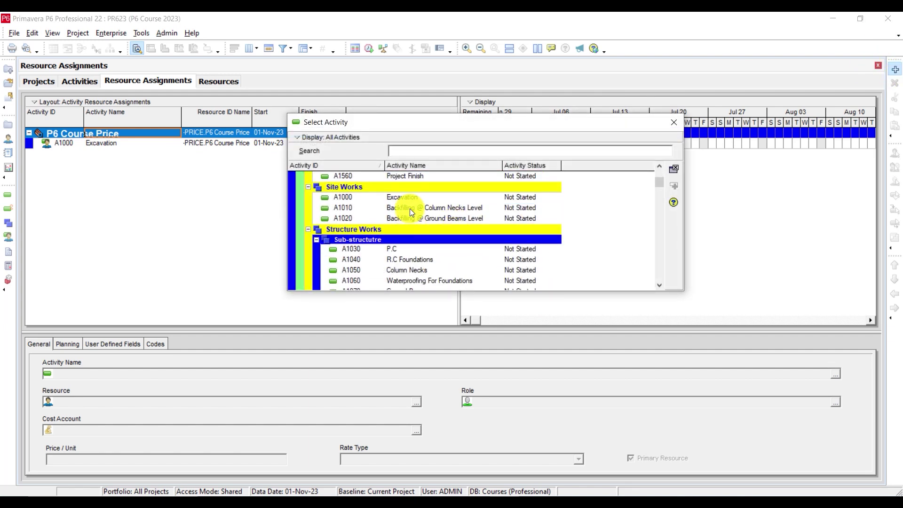
double_click(410, 208)
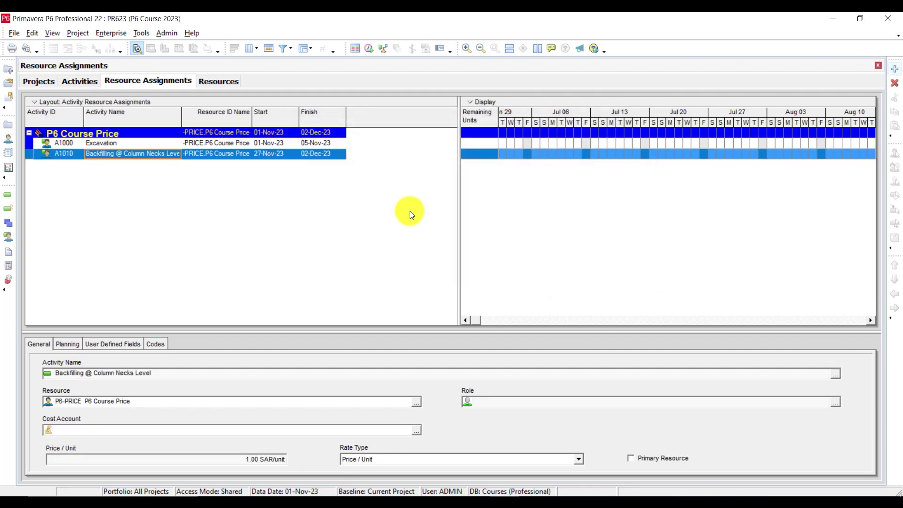
left_click(894, 71)
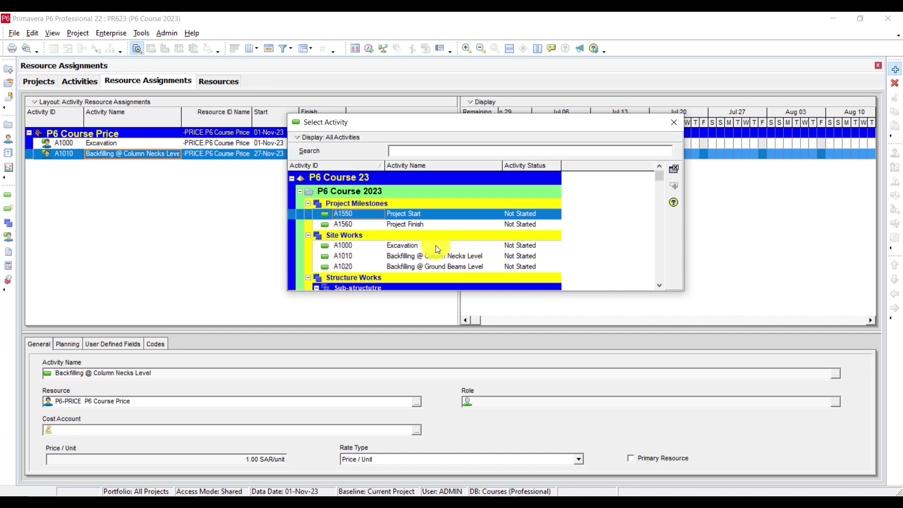
scroll(427, 245, "down", 1)
double_click(423, 241)
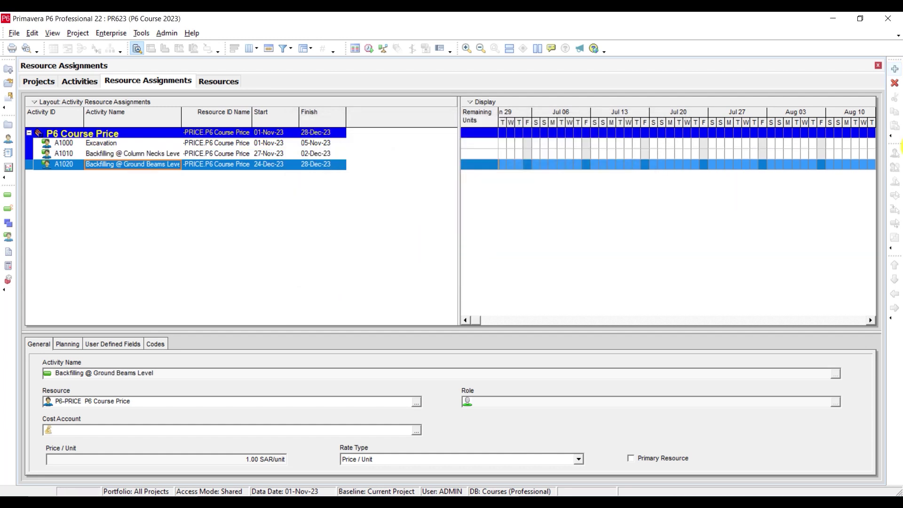
Step: Assign P6-PRICE to activities A1030 through A1090
left_click(894, 71)
scroll(423, 254, "down", 1)
left_click(391, 250)
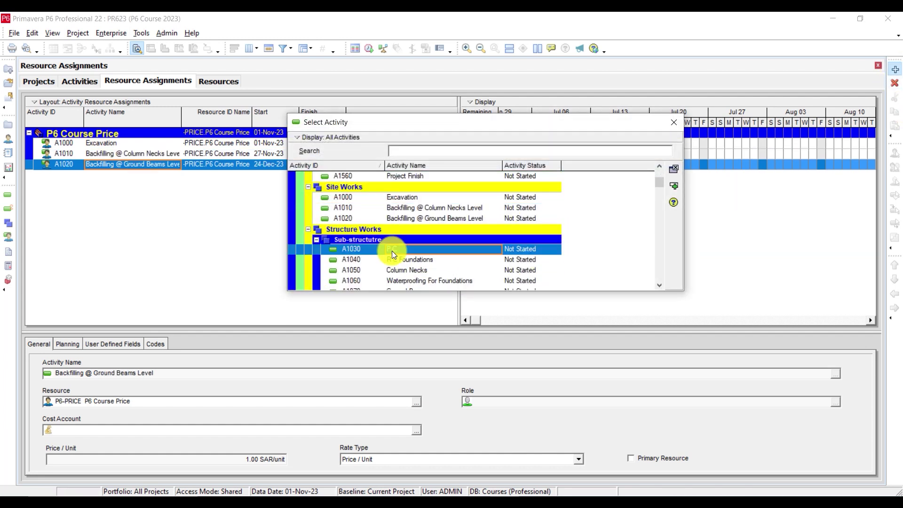
scroll(549, 254, "down", 3)
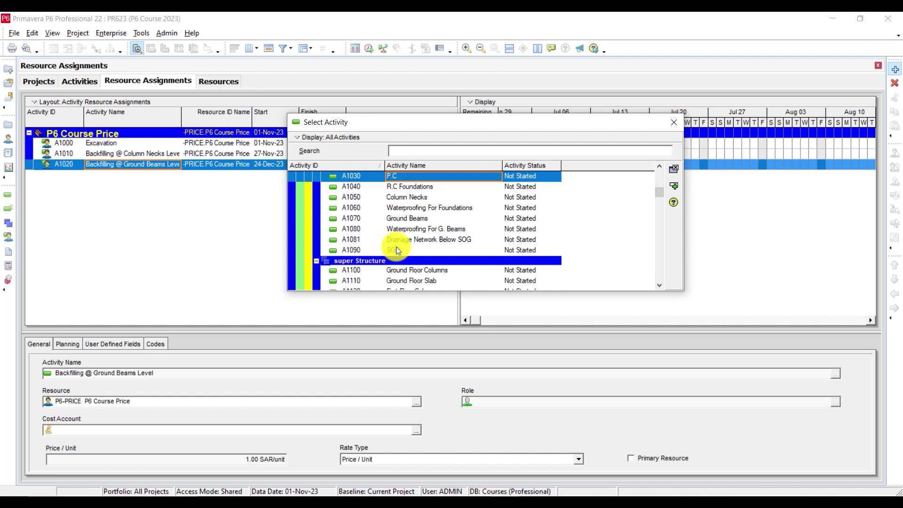
left_click(396, 248, "shift")
left_click(673, 186)
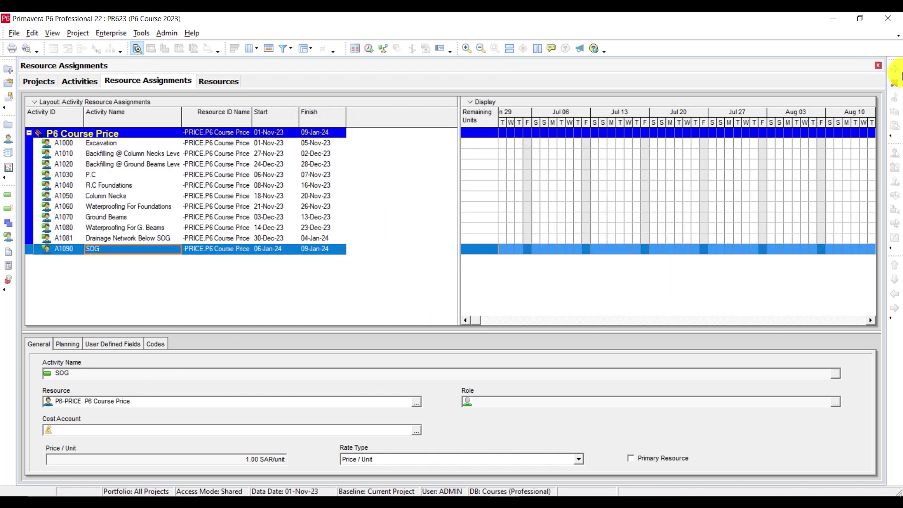
Step: Assign P6-PRICE to activities A1100 through A1180 Parabets Concrete
left_click(894, 70)
scroll(417, 251, "down", 4)
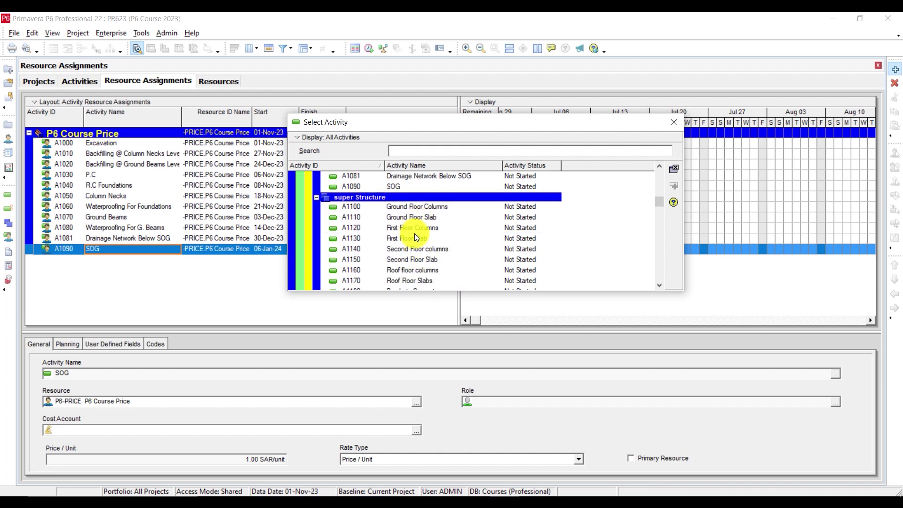
left_click(411, 206)
scroll(587, 213, "down", 2)
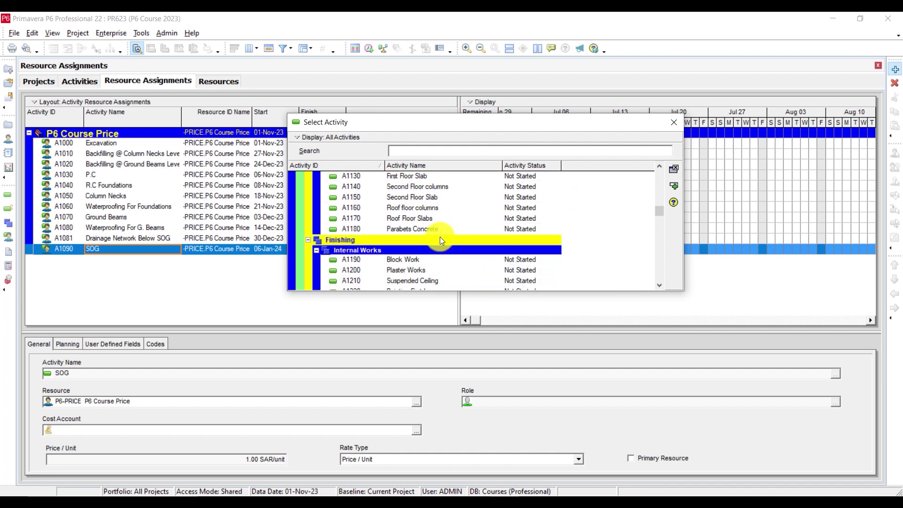
left_click(427, 232, "shift")
left_click(673, 186)
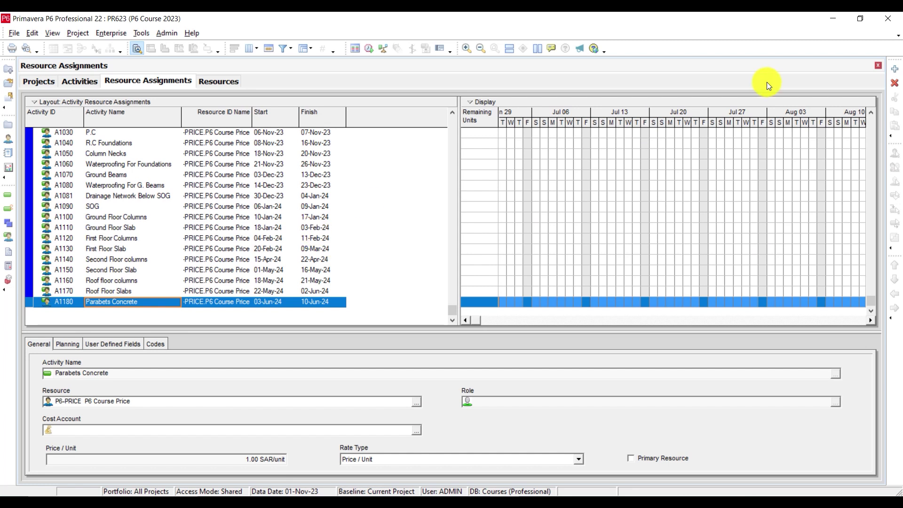
Step: Assign P6-PRICE to A1190 Block Work through A1480 Balancing, then exit P6 at the error
left_click(895, 69)
scroll(405, 271, "down", 8)
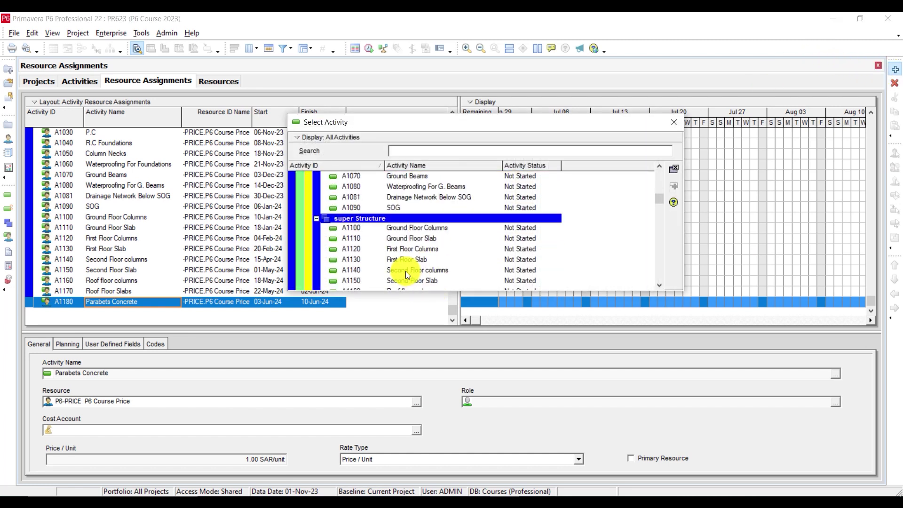
left_click(414, 216)
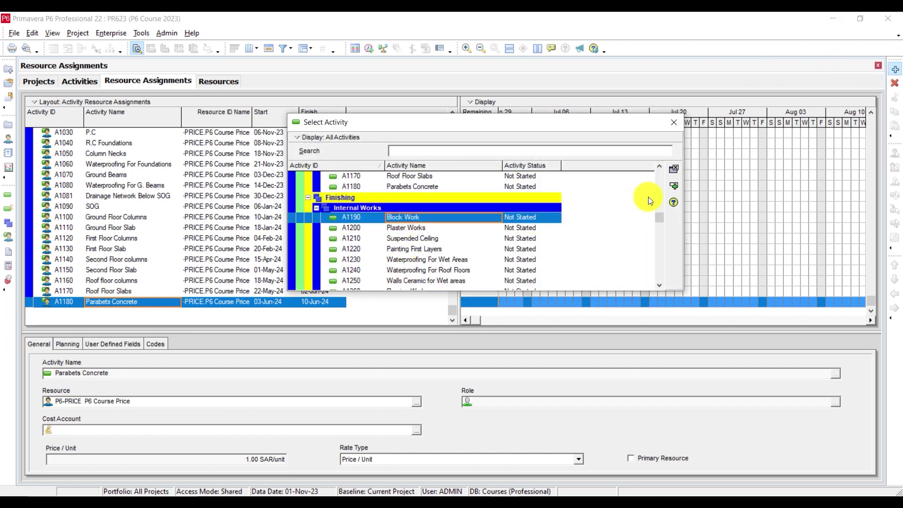
left_click_drag(659, 215, 660, 275)
left_click(387, 279, "shift")
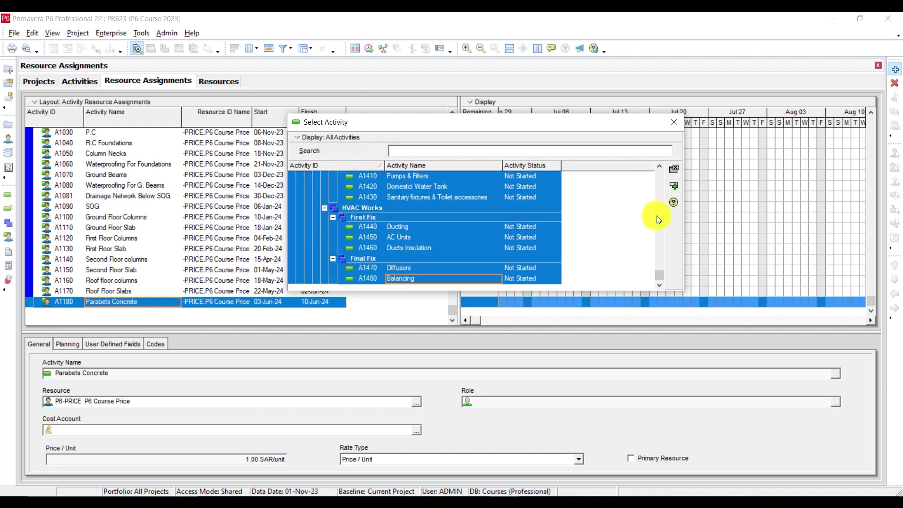
left_click(675, 185)
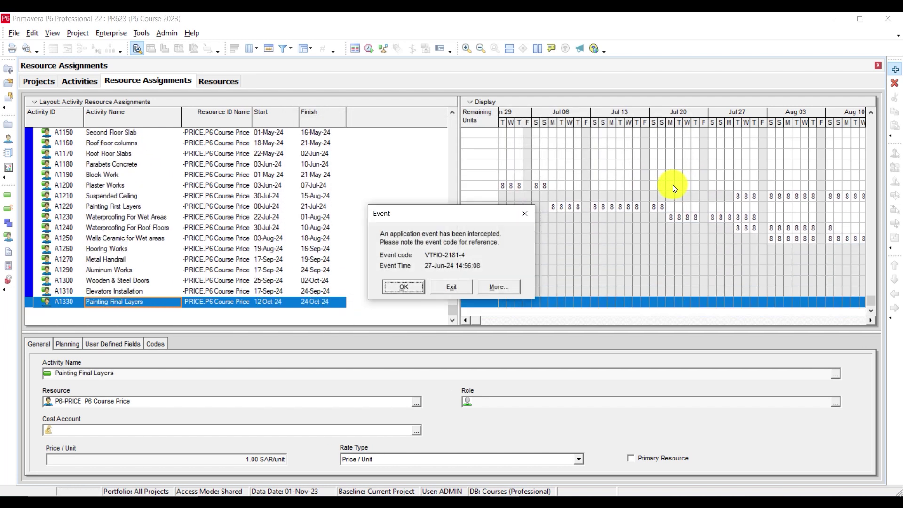
left_click(458, 288)
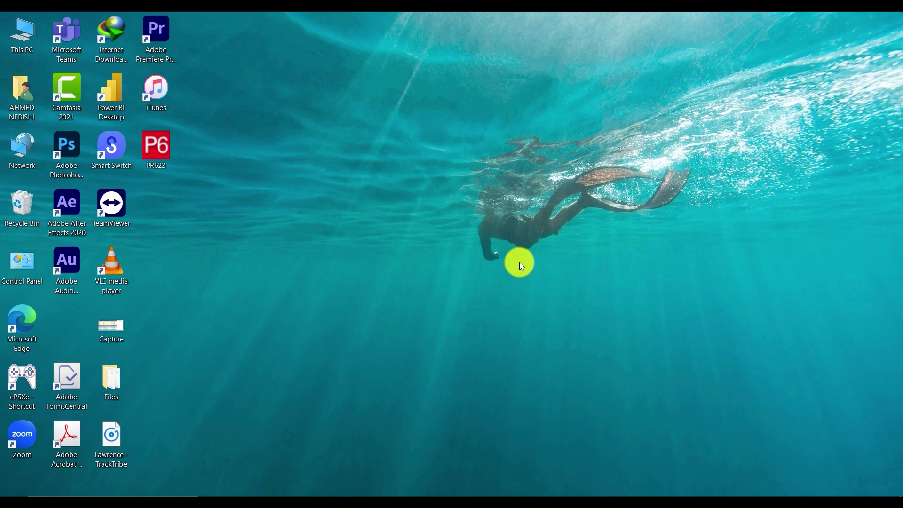
Step: Enter the account password to log back in and reach the Projects page
type("1234")
key("Return")
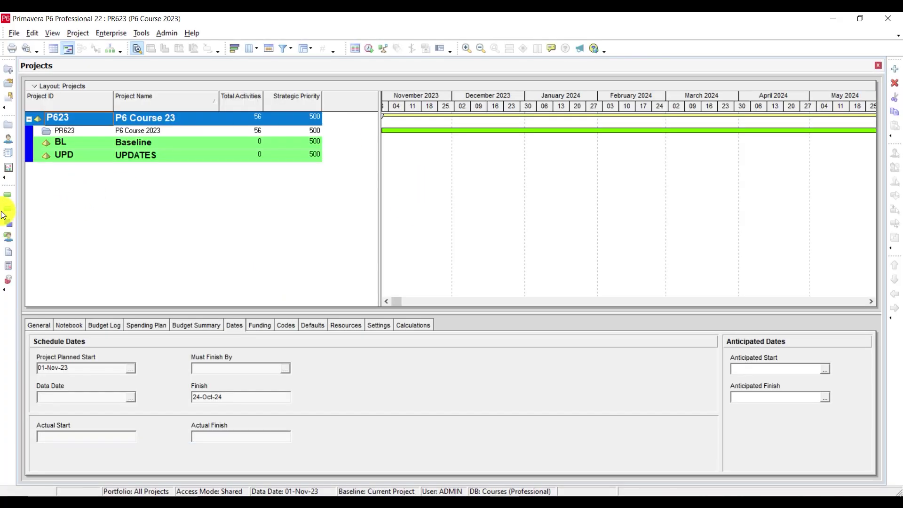
Step: Open project PR623 and show its Resource Assignments list
right_click(121, 132)
left_click(141, 142)
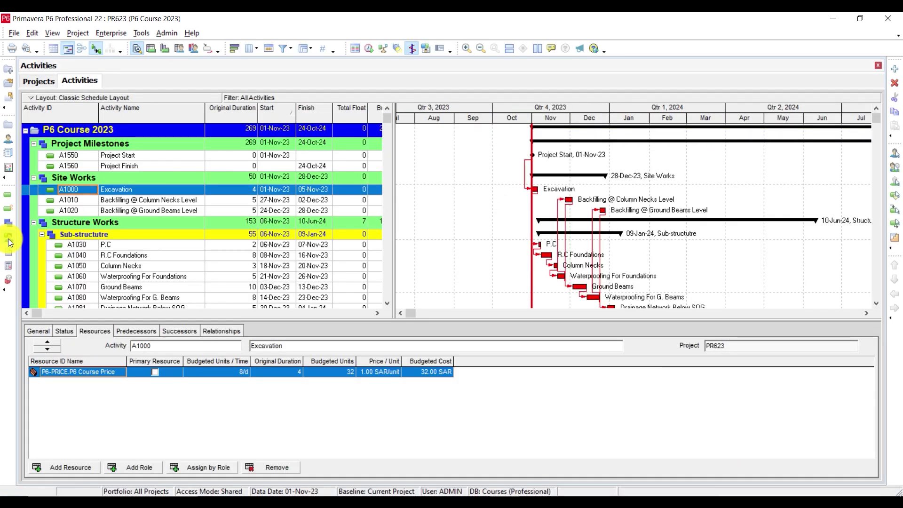
left_click(8, 237)
scroll(869, 204, "down", 6)
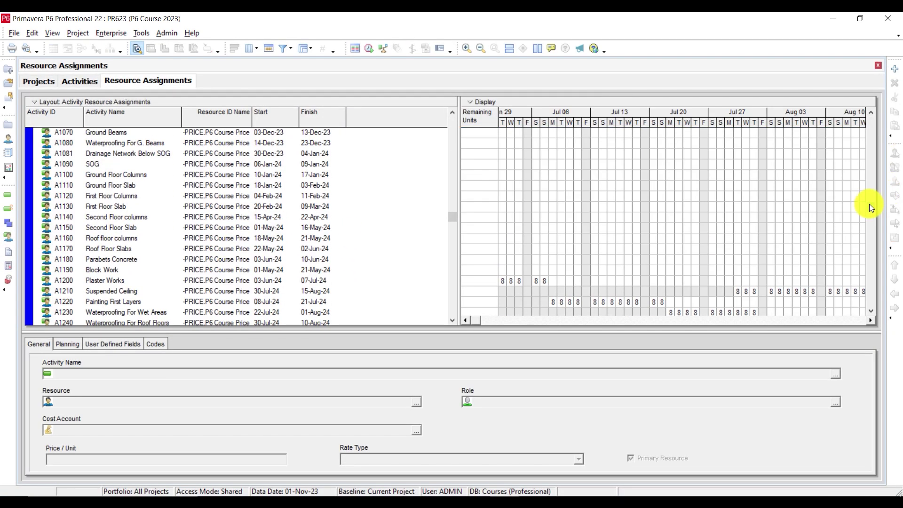
left_click_drag(862, 260, 872, 97)
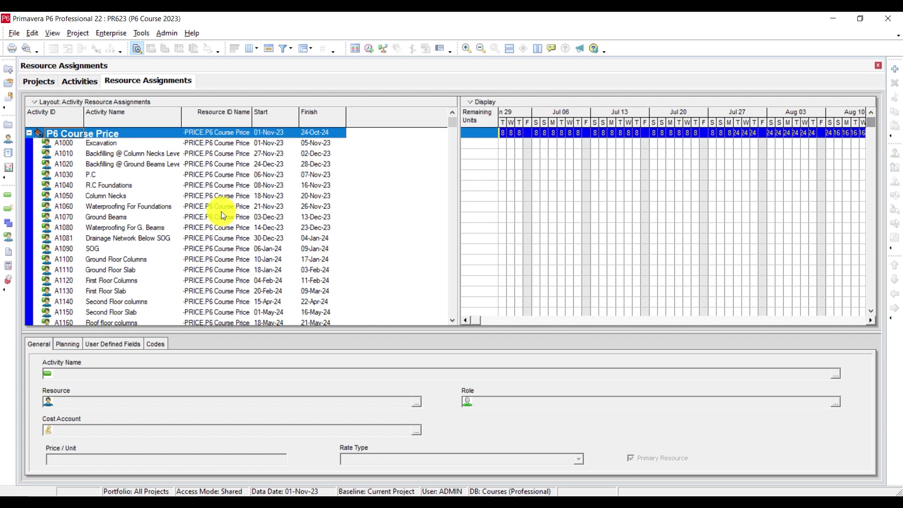
Step: Select every resource assignment and delete them all, confirming Yes
key("ctrl+a")
left_click(895, 82)
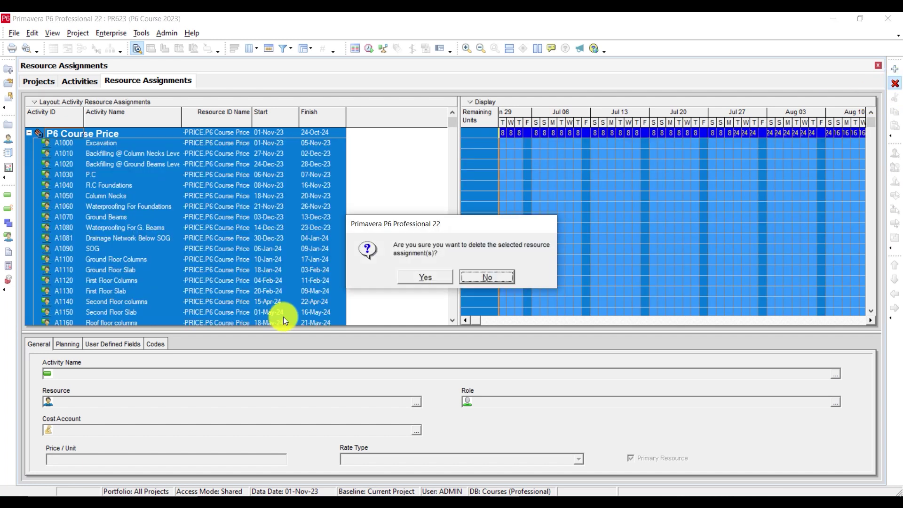
left_click(408, 275)
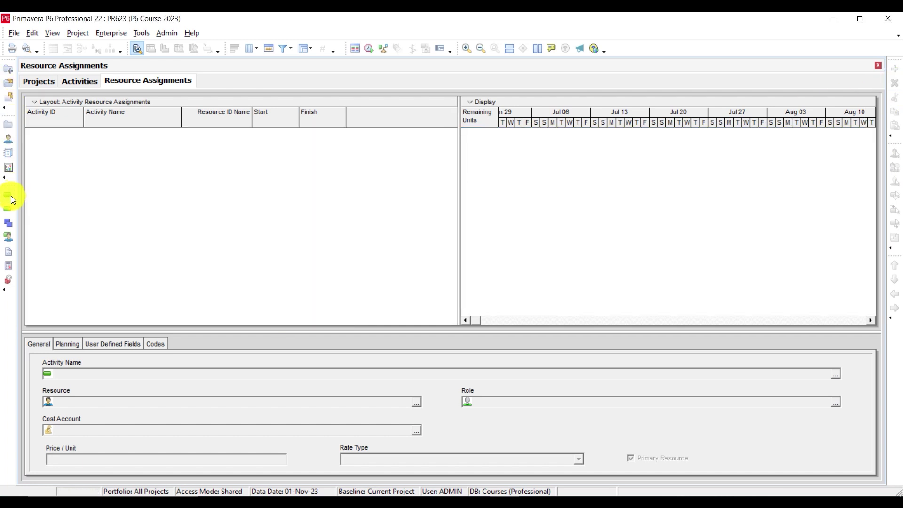
Step: Return to Activities and run Recalculate Assignment Costs for the project
left_click(10, 195)
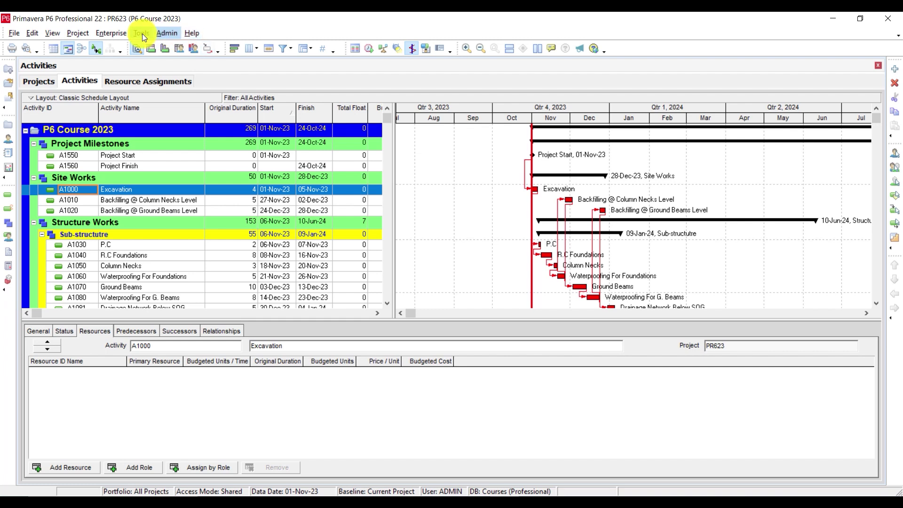
left_click(141, 33)
left_click(197, 92)
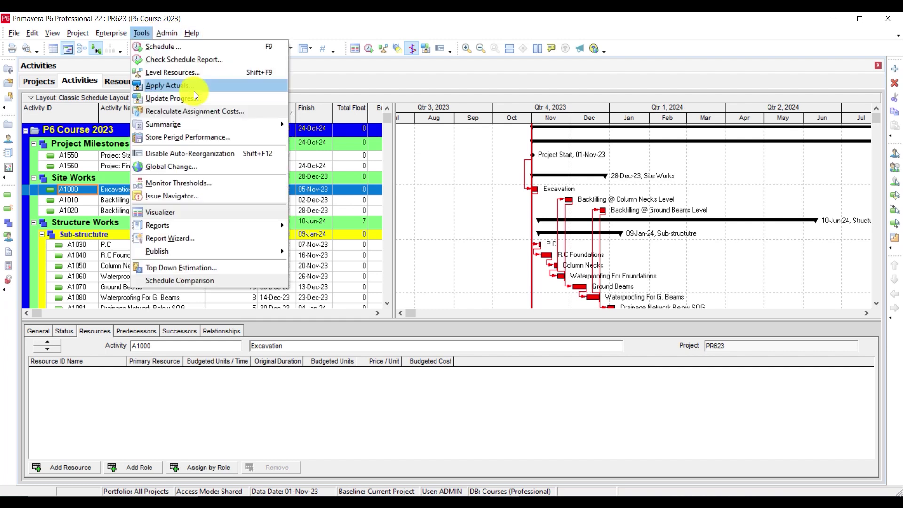
left_click(188, 110)
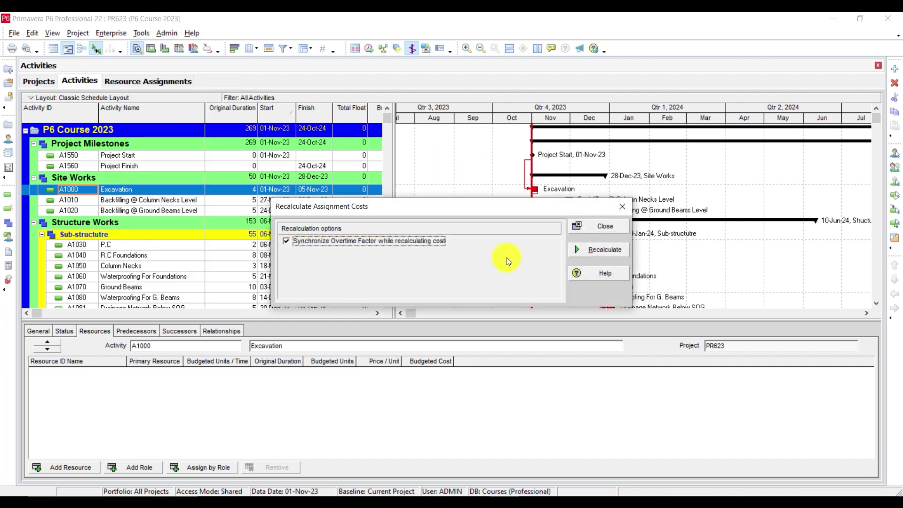
left_click(586, 254)
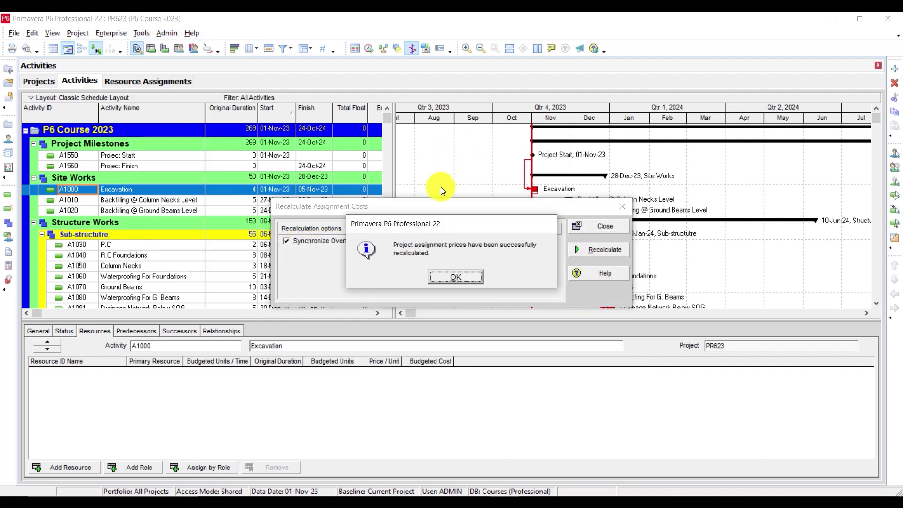
left_click(455, 277)
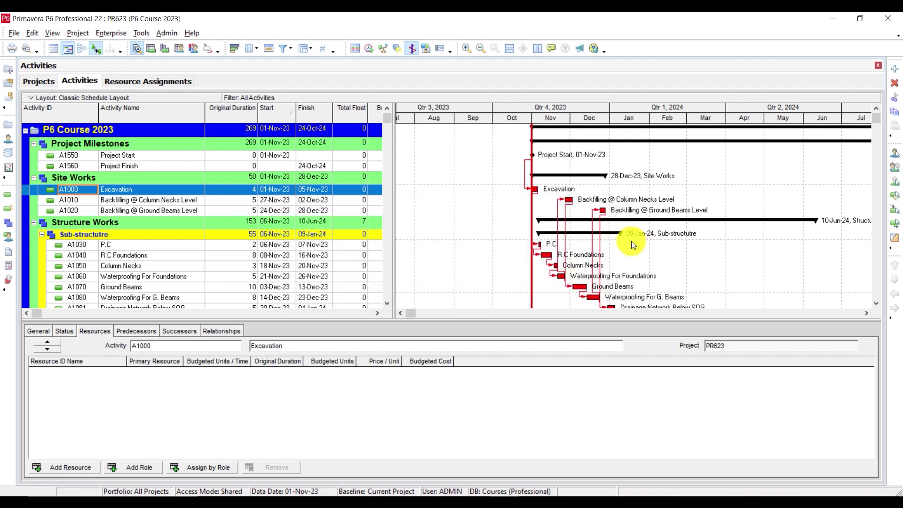
left_click(13, 32)
Step: Export PR623 as Spreadsheet (XLSX) with Resource Assignments, and open the 'resource' template for modifying
left_click(56, 157)
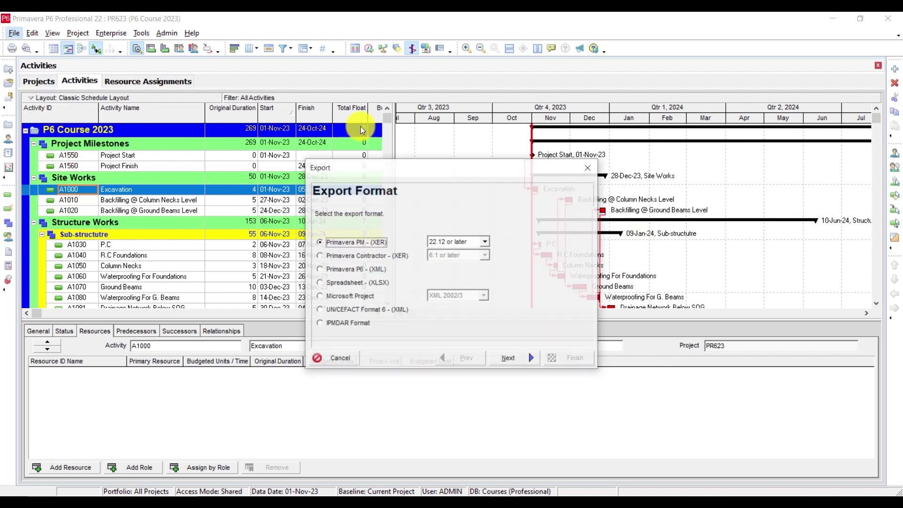
left_click(330, 284)
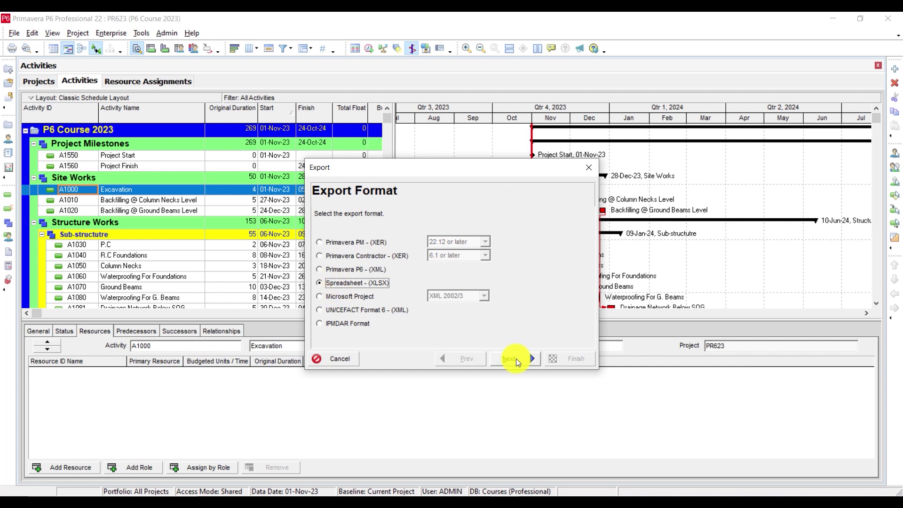
left_click(515, 358)
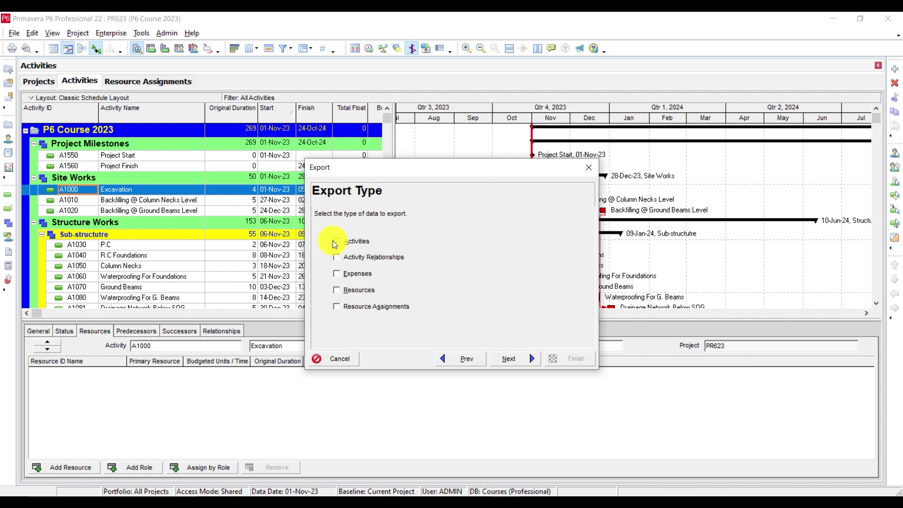
left_click(335, 308)
left_click(494, 361)
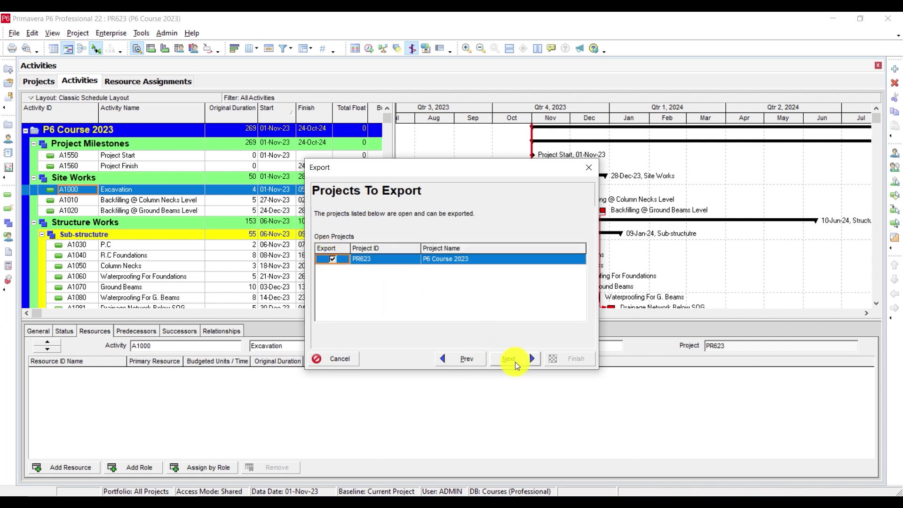
left_click(515, 362)
left_click(528, 314)
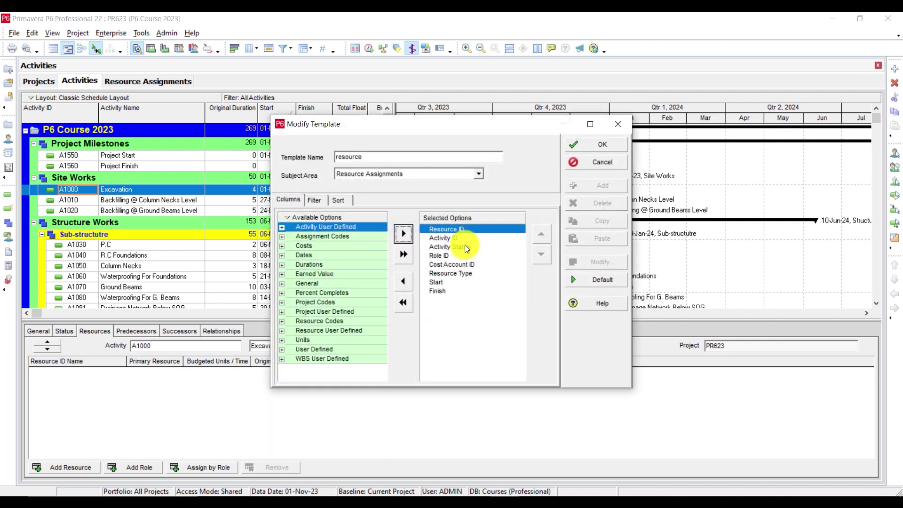
Step: Remove the Finish, Start and Resource Type columns, then select Role ID and Activity Status
double_click(436, 290)
double_click(438, 282)
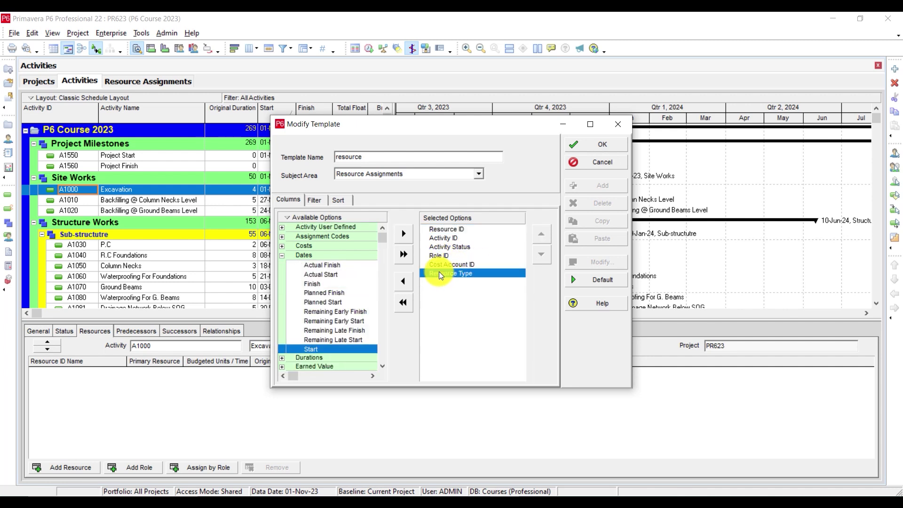
double_click(439, 273)
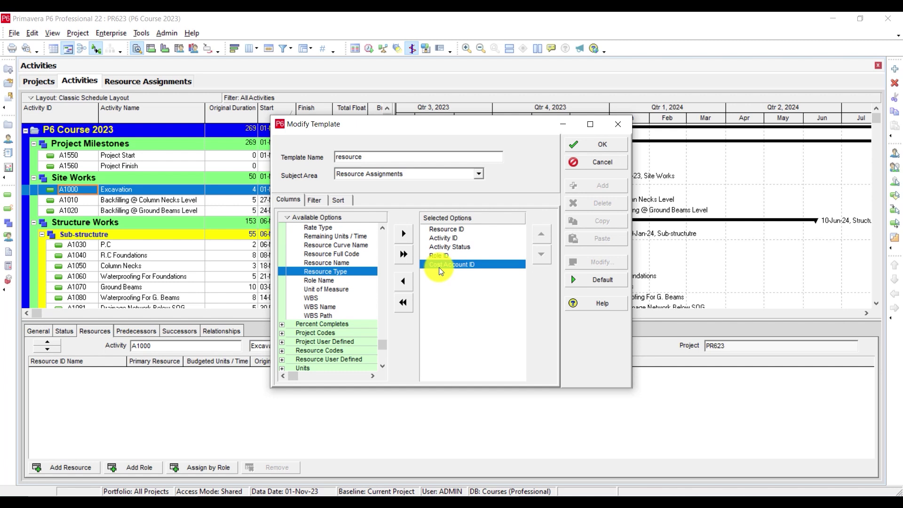
left_click(435, 254)
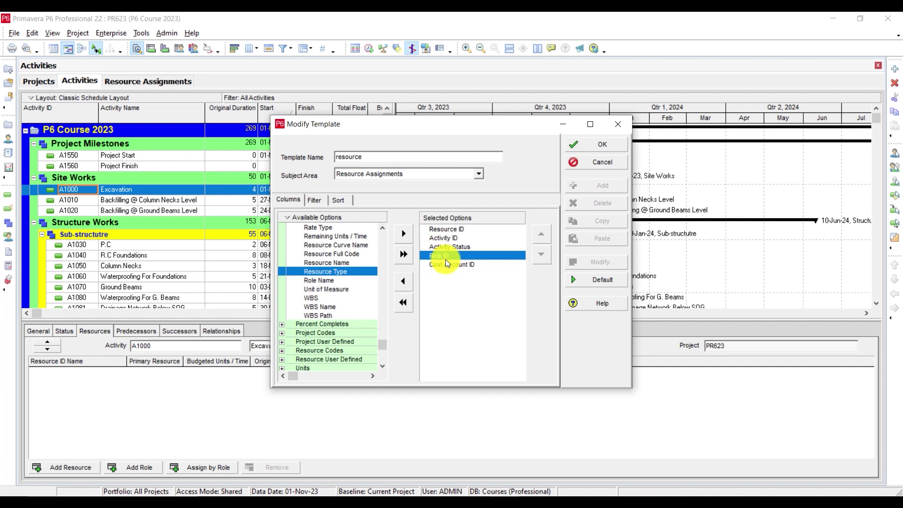
left_click(446, 248)
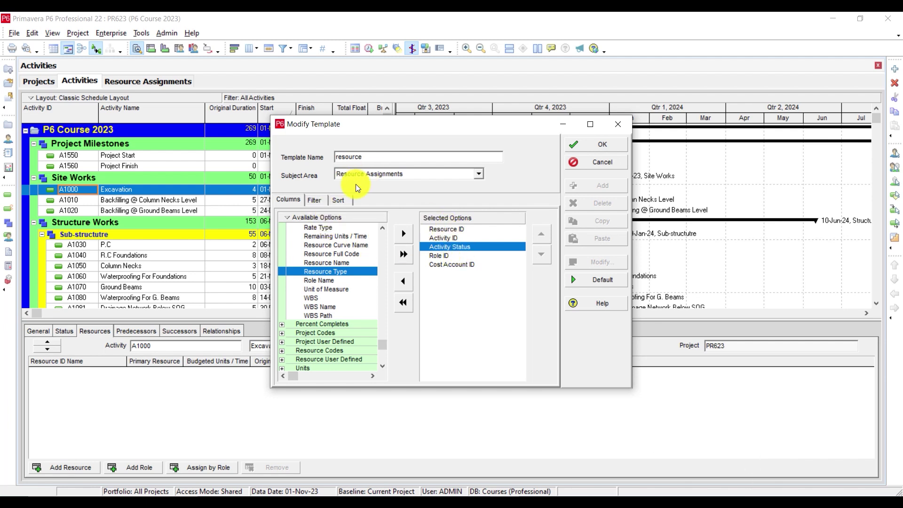
Step: Search the available columns for 'activity name' and dismiss the no-matches message
right_click(305, 217)
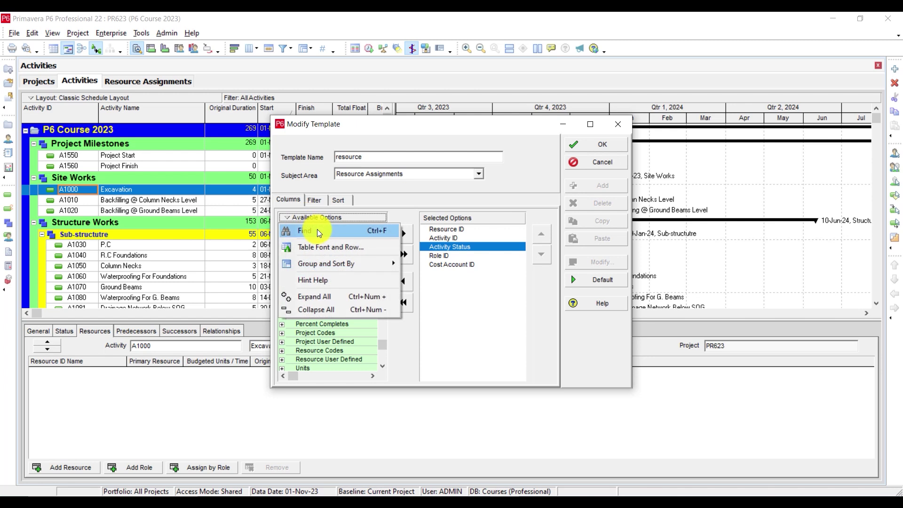
left_click(317, 229)
type("activi")
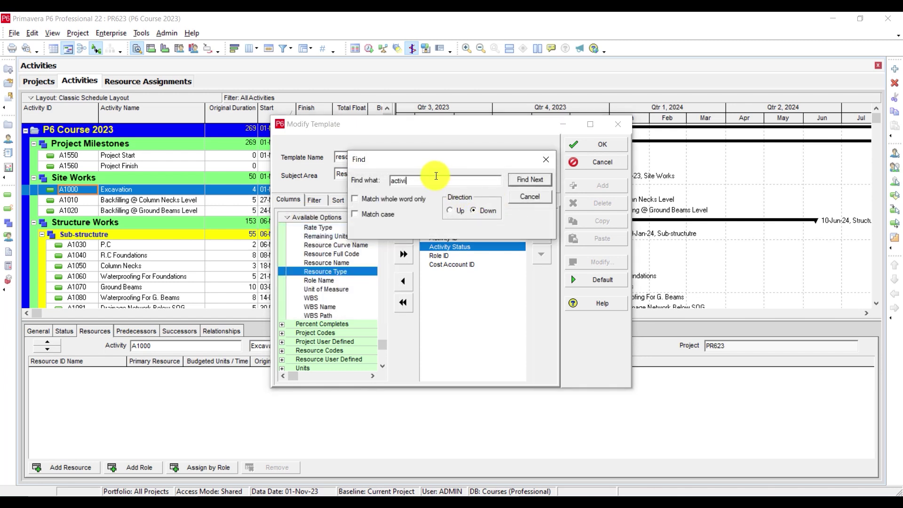
type("yu")
key("BackSpace")
type("name")
left_click(520, 178)
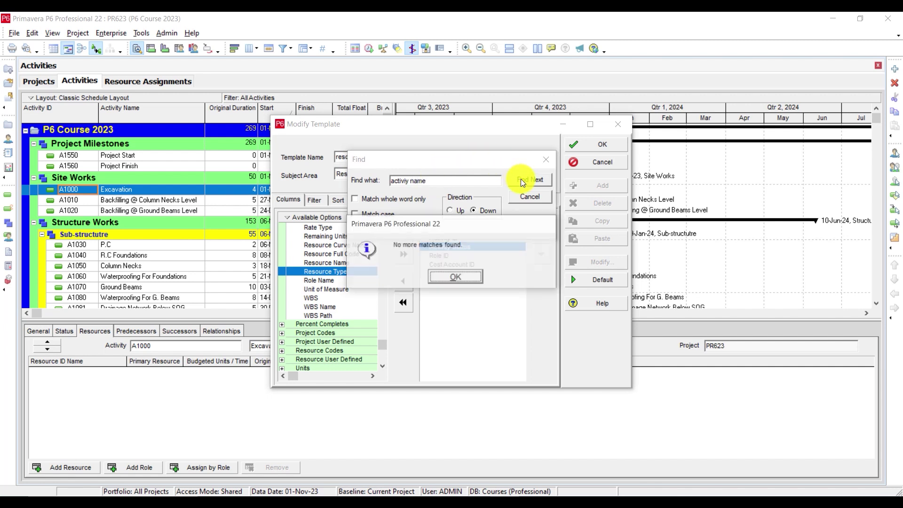
left_click(467, 275)
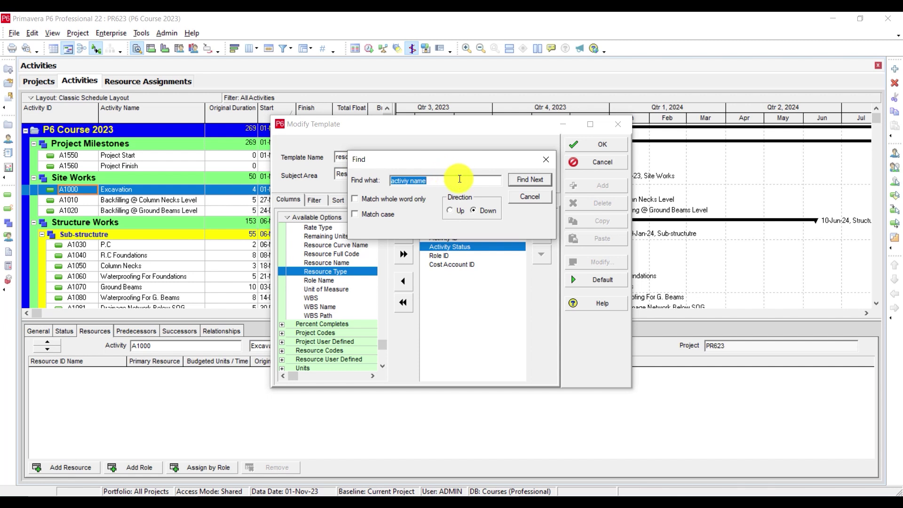
left_click(546, 159)
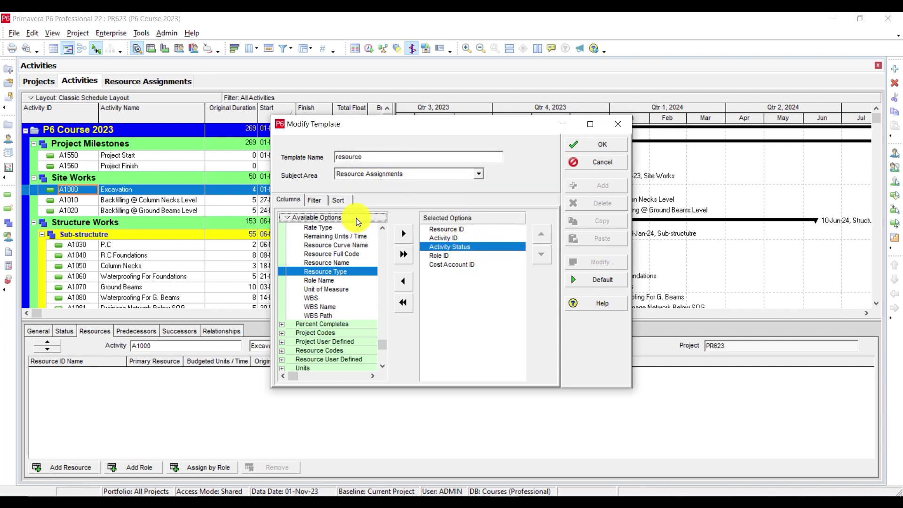
scroll(311, 238, "up", 2)
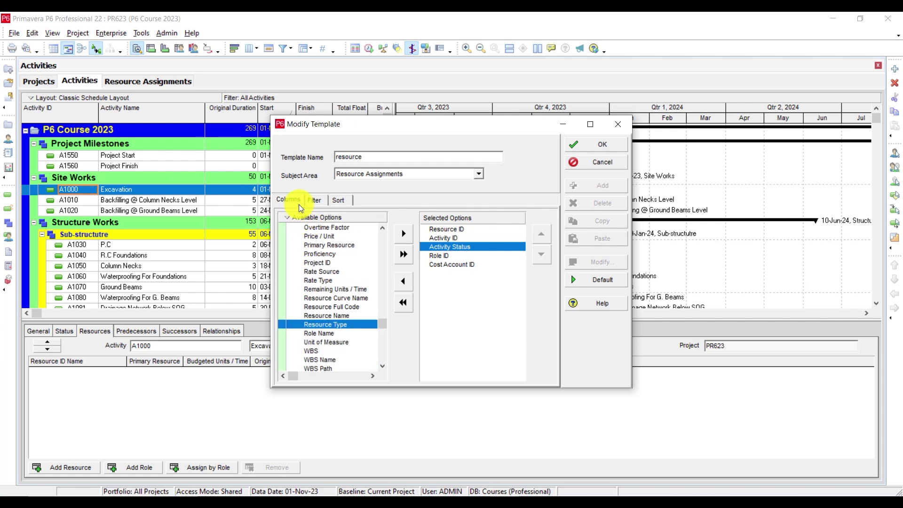
Step: Add Activity Name to the 'resource' template's columns, save it, and exit the export wizard
key("ctrl+f")
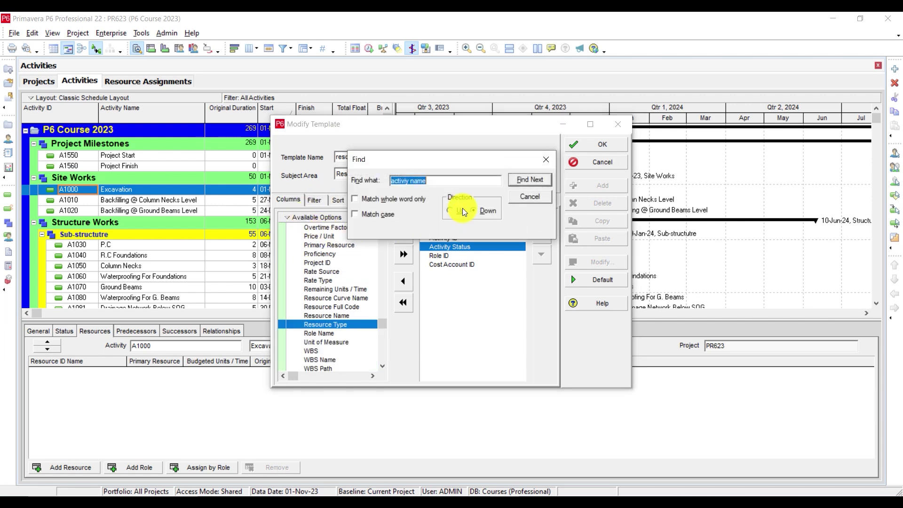
type("act")
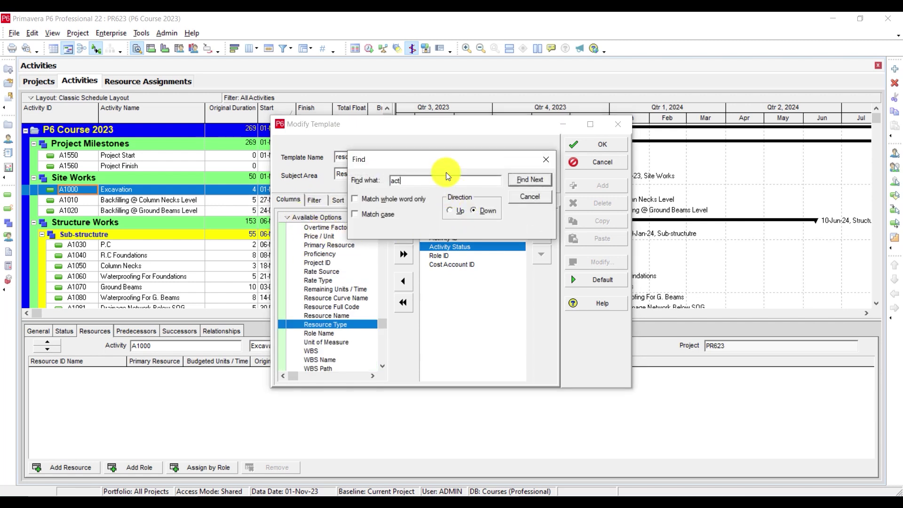
type("ivity name")
left_click(530, 179)
left_click(545, 159)
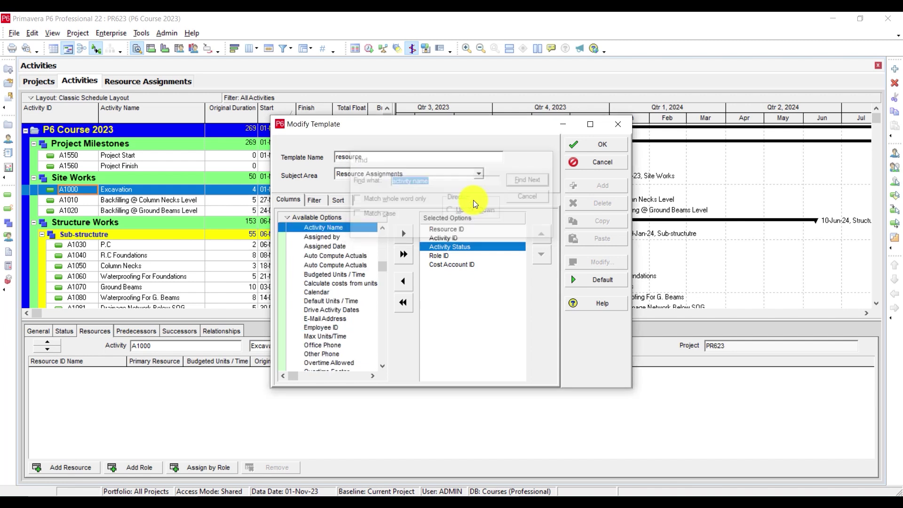
double_click(334, 230)
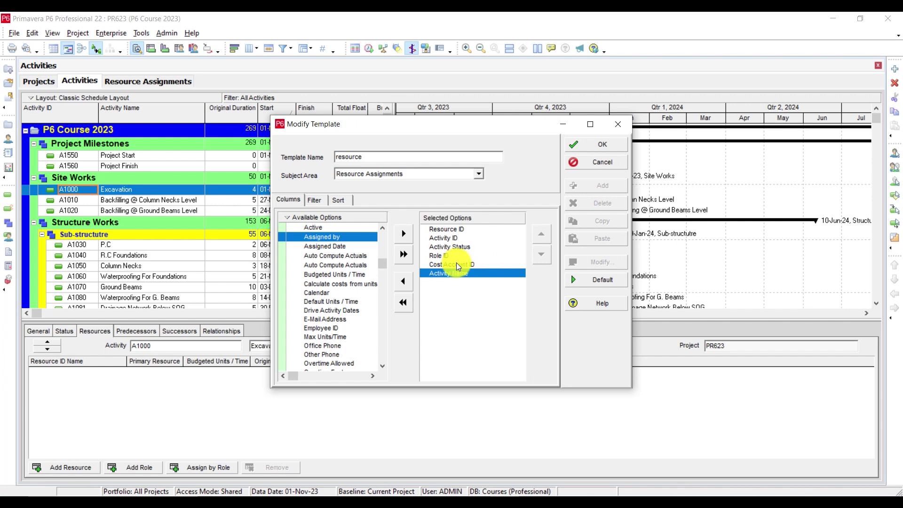
left_click(458, 248)
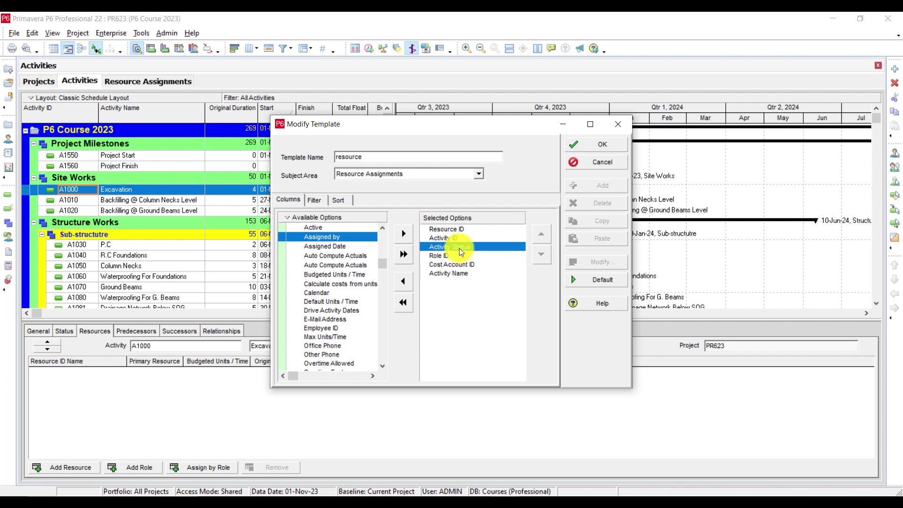
left_click(441, 275)
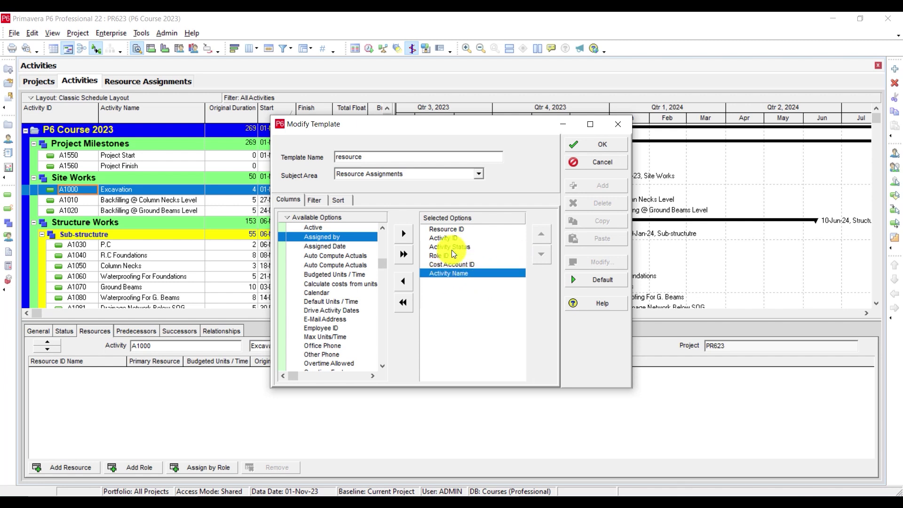
left_click(601, 144)
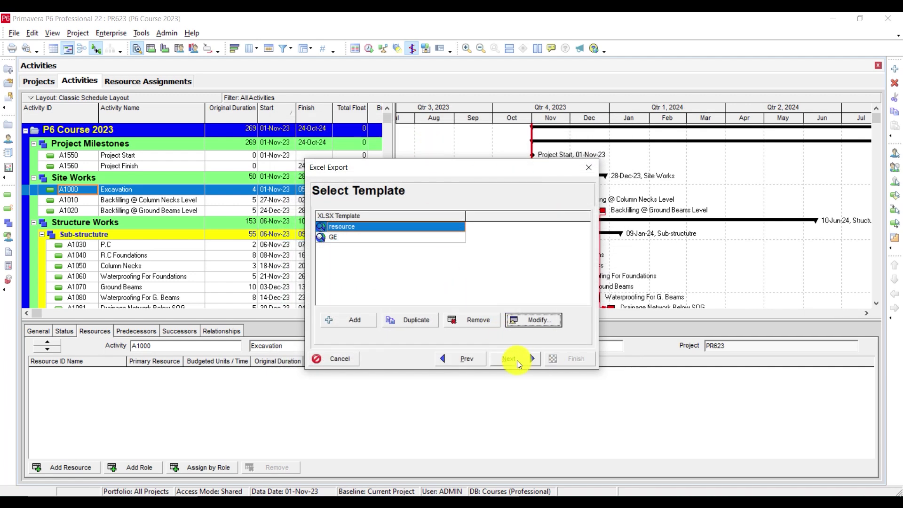
left_click(591, 168)
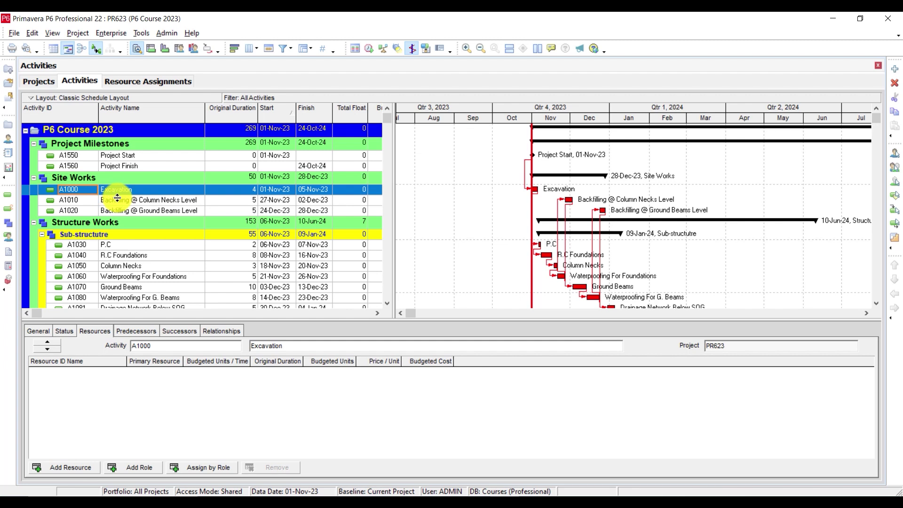
Step: Assign resource P6-PRICE to activity A1000 Excavation, giving a 32.00 SAR budgeted cost
left_click(127, 189)
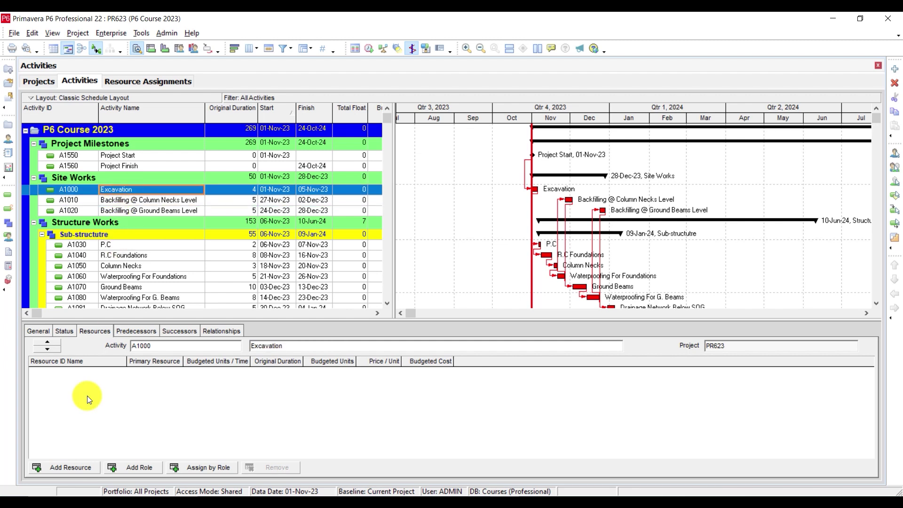
left_click(66, 466)
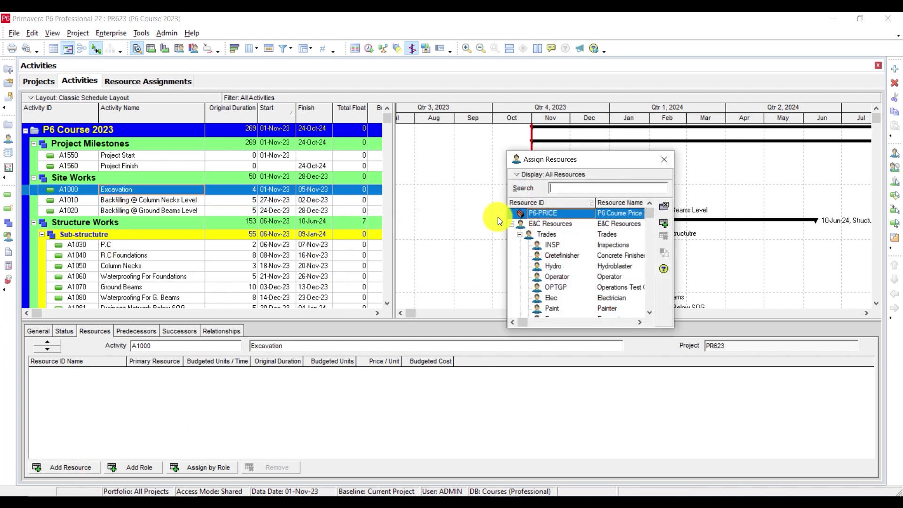
double_click(582, 213)
left_click(663, 159)
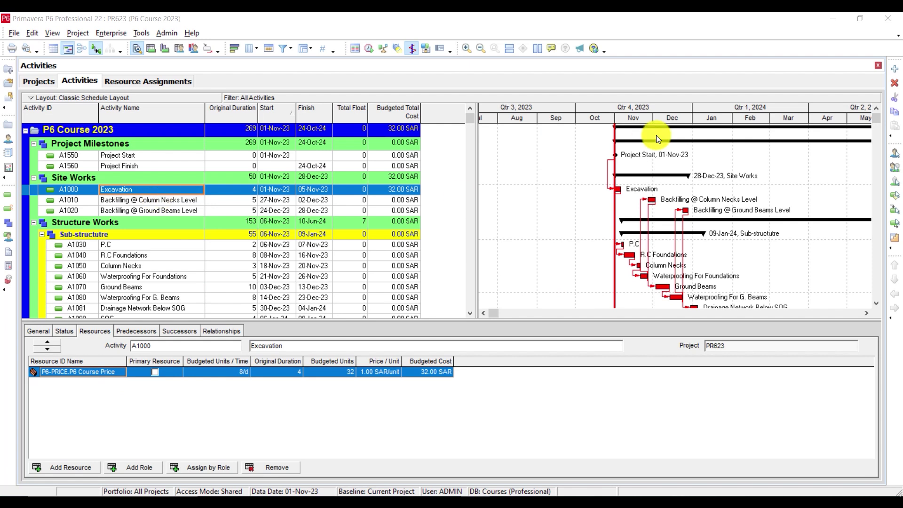
Step: Start an XLSX spreadsheet export of Resource Assignments for project PR623
left_click(15, 33)
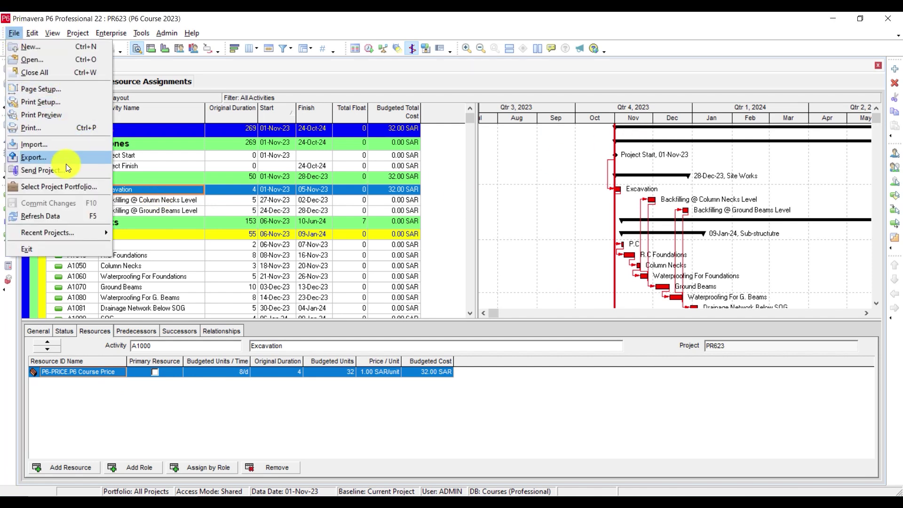
left_click(61, 156)
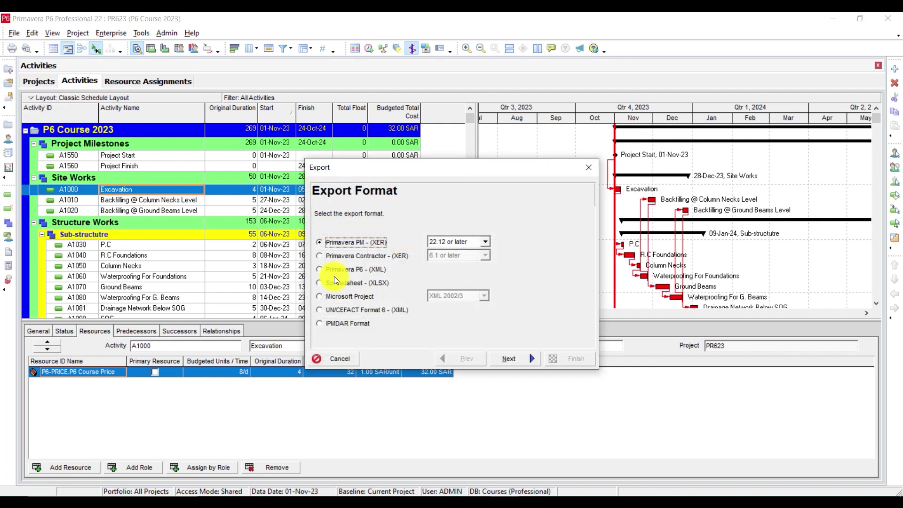
left_click(331, 272)
left_click(330, 282)
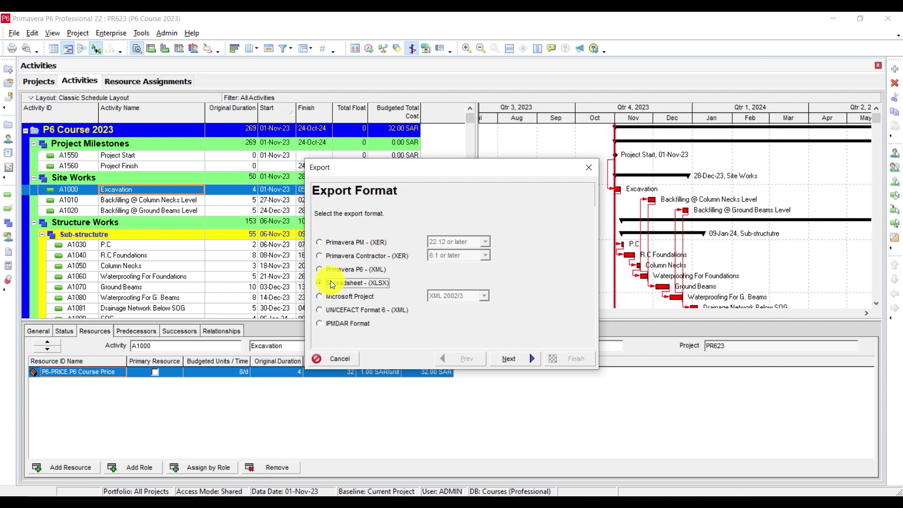
left_click(508, 356)
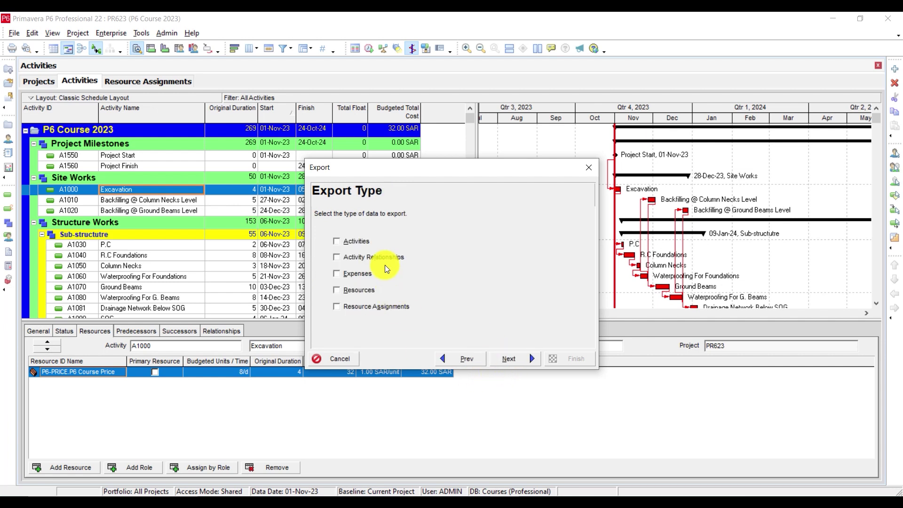
left_click(349, 308)
left_click(510, 359)
left_click(333, 259)
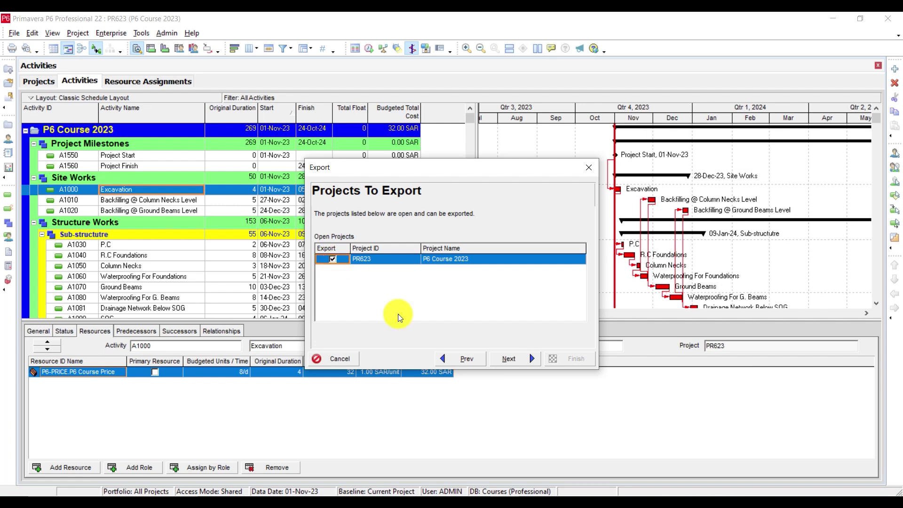
left_click(506, 361)
Step: Use the 'resource' export template and choose PR623's output file location
left_click(514, 323)
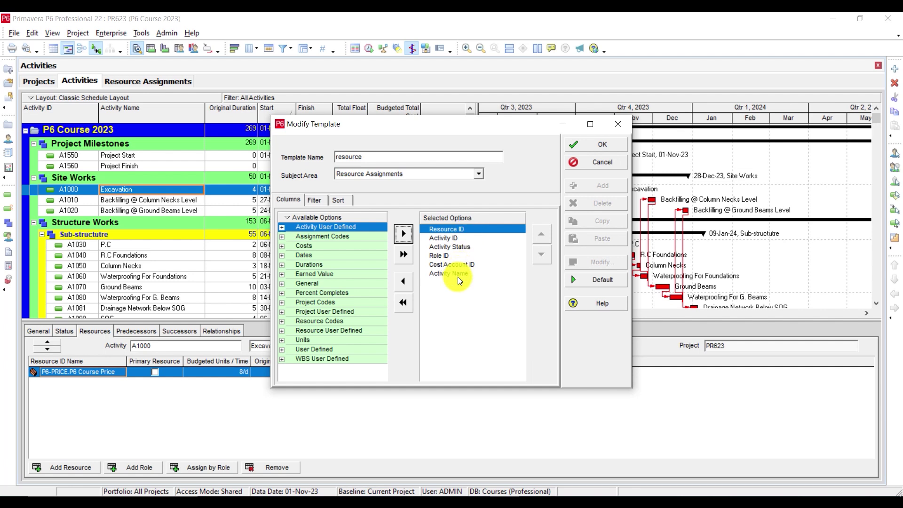
left_click(599, 141)
left_click(514, 360)
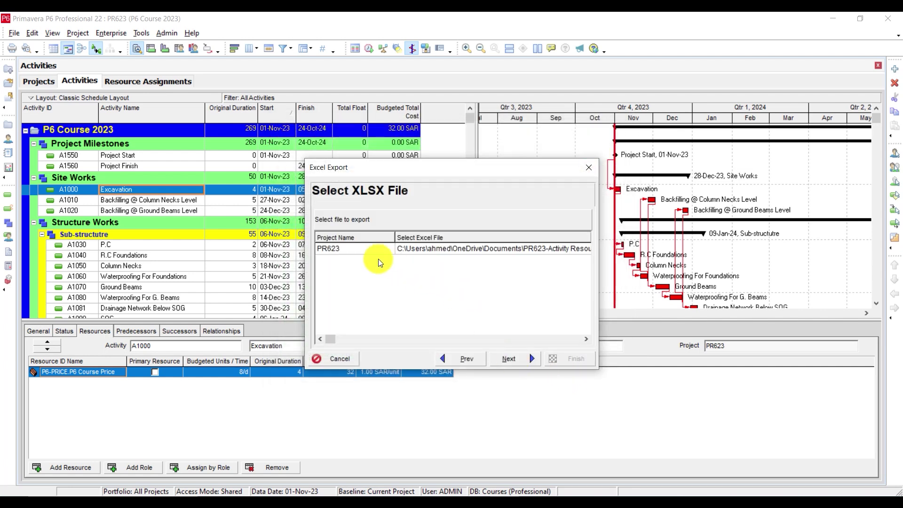
left_click(477, 249)
left_click(515, 250)
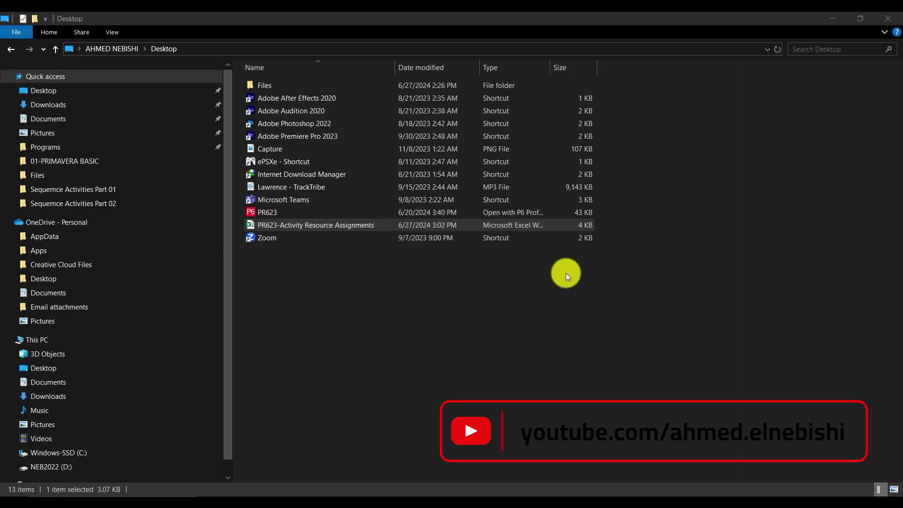
Step: Open the exported PR623 resource assignments workbook in Excel and autofit all columns
double_click(377, 223)
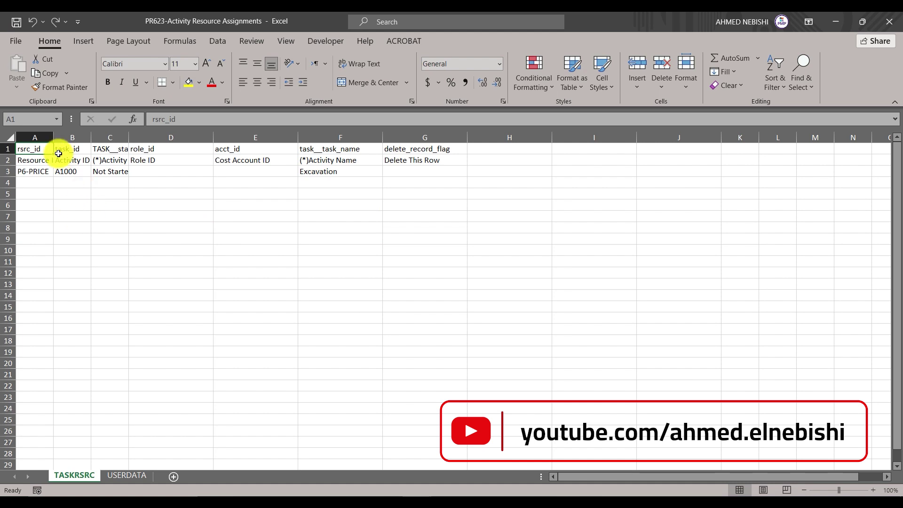
left_click(11, 137)
double_click(49, 135)
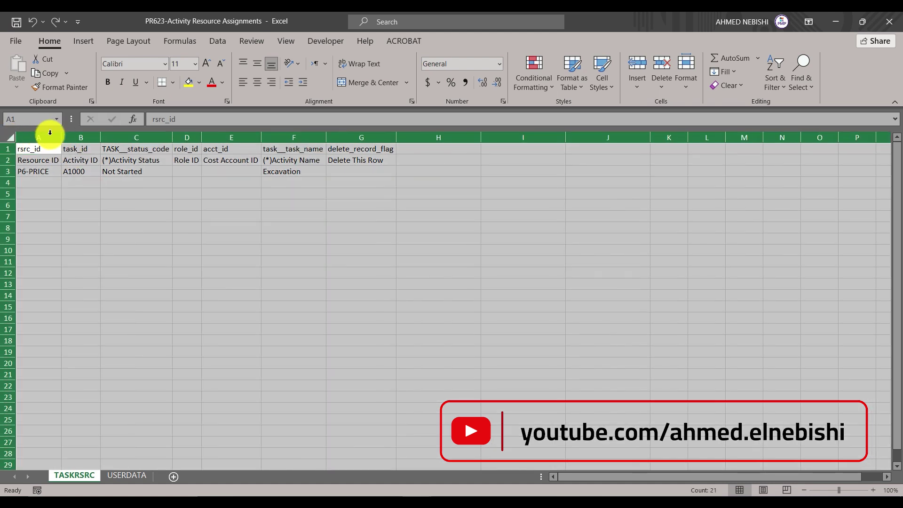
left_click(44, 192)
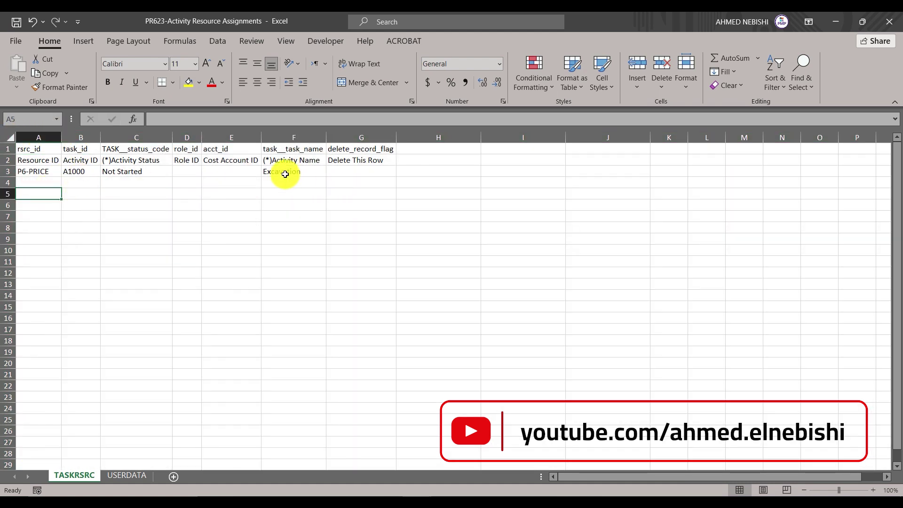